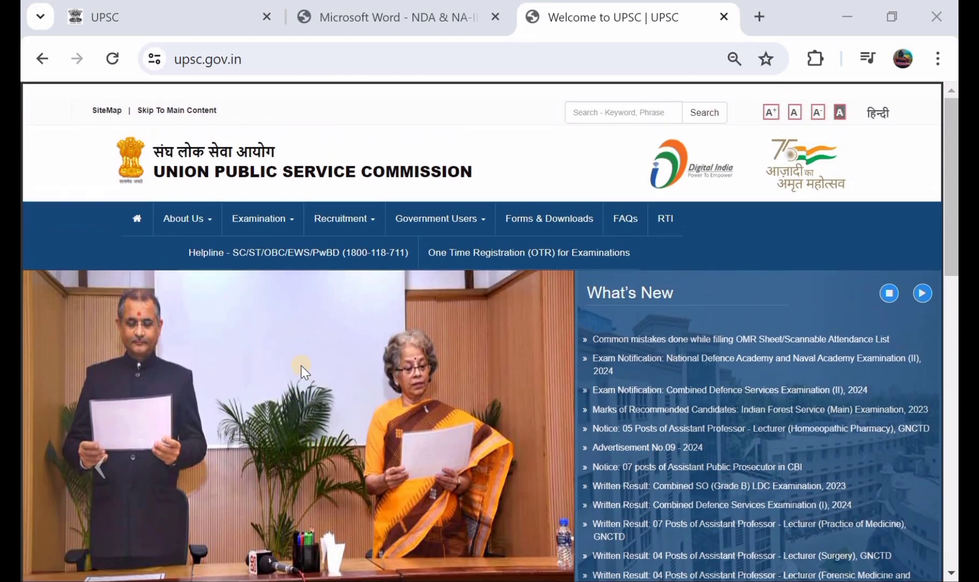
Bring up the NDA & NA-II 2024 notice PDF, which lists 04.06.2024 as the last date.
scroll(300, 365, "down", 1)
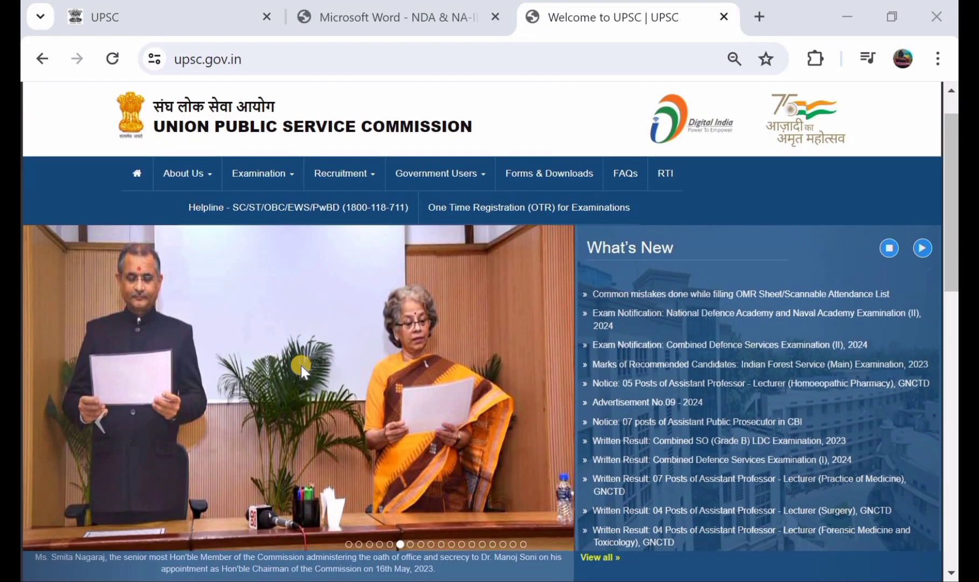
scroll(301, 365, "up", 1)
scroll(301, 366, "down", 3)
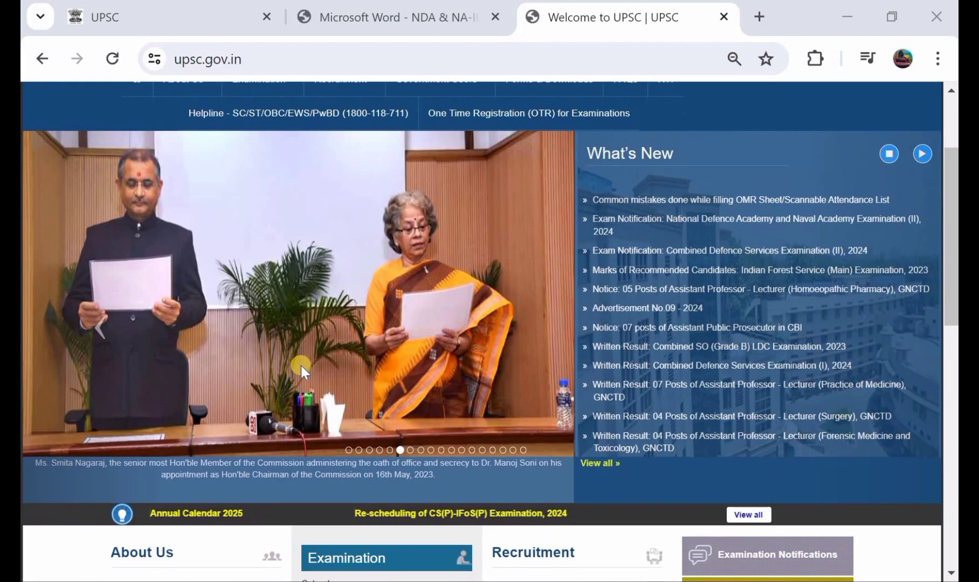
scroll(301, 366, "up", 3)
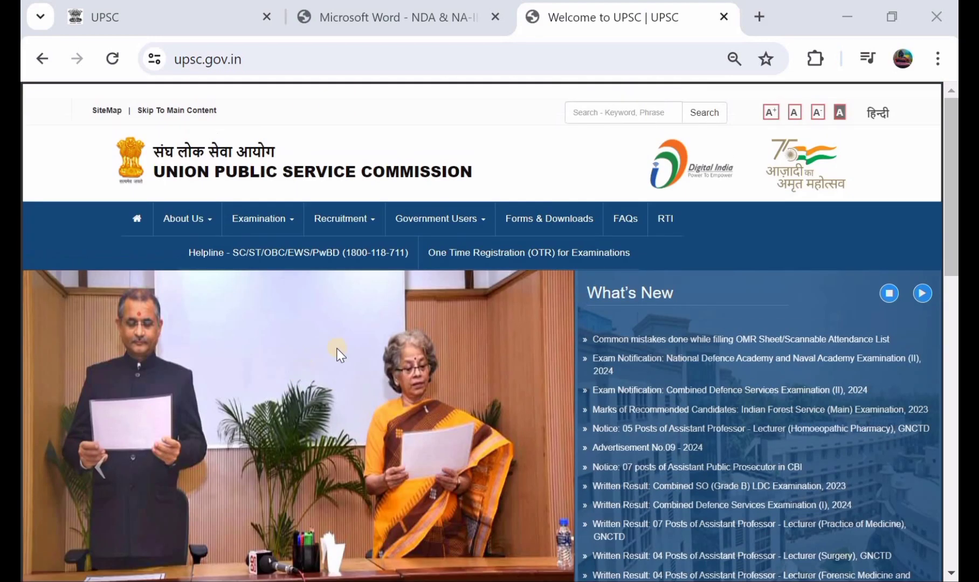
left_click(421, 17)
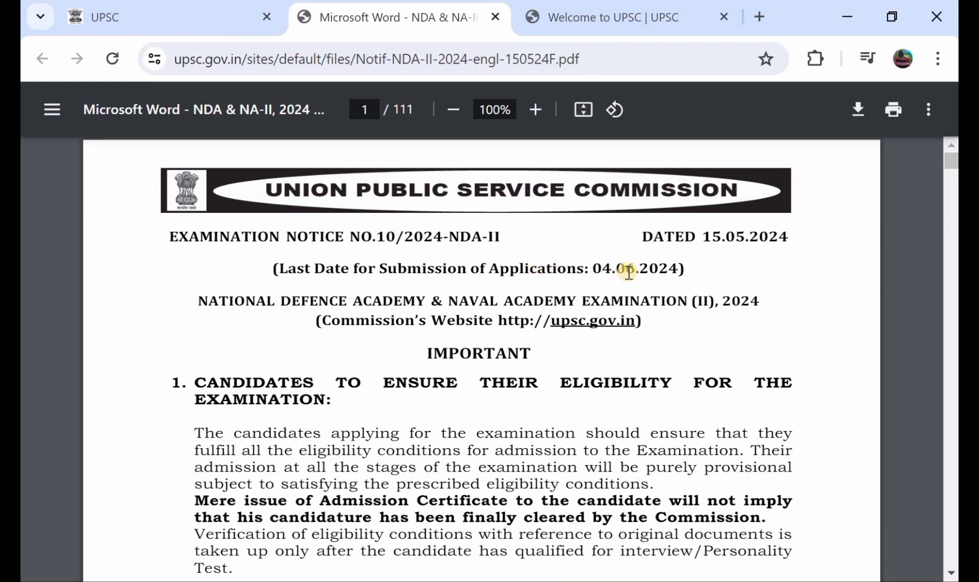
Read the notice from the deadline and how-to-apply rules to the page 4 vacancy table of 404 seats.
scroll(629, 271, "down", 1)
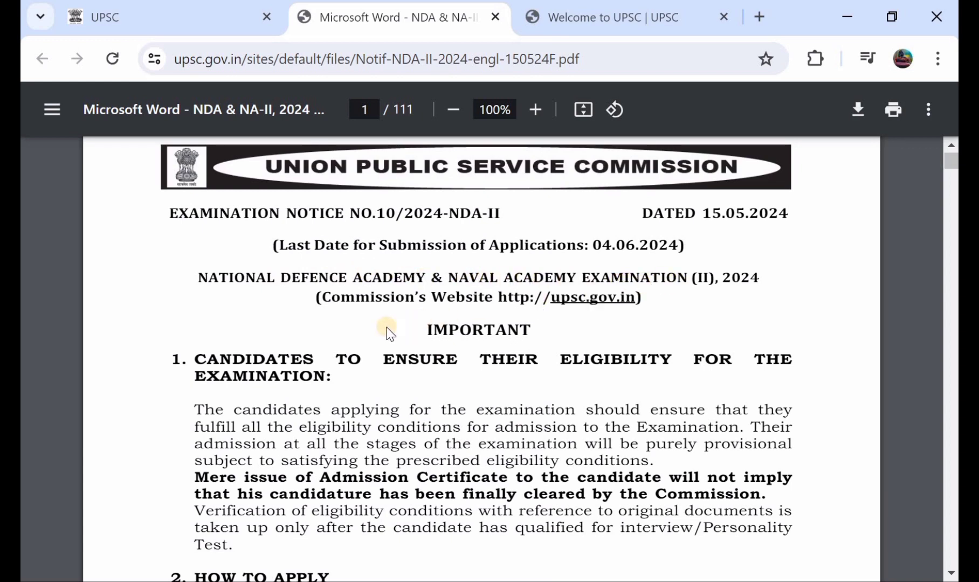
scroll(388, 331, "down", 5)
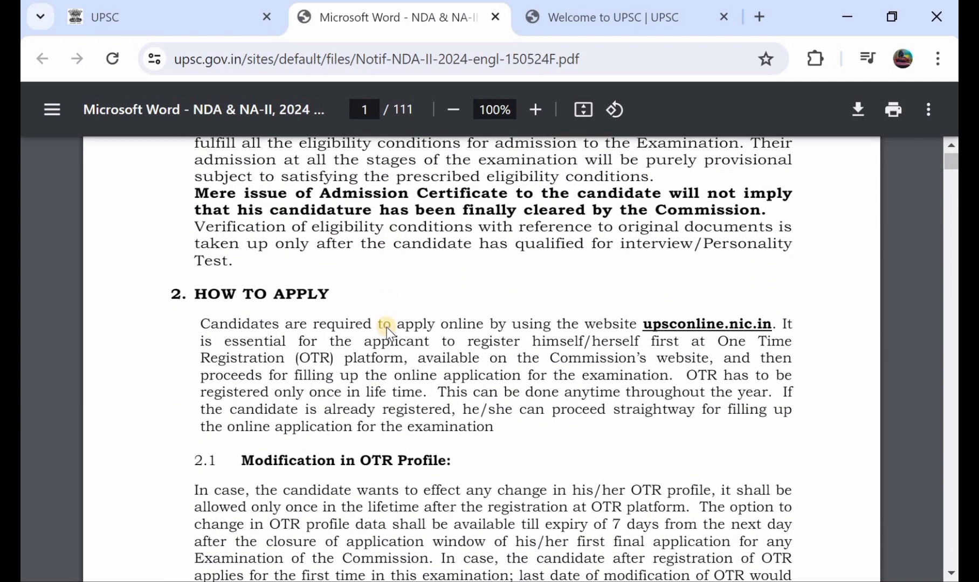
scroll(387, 332, "down", 2)
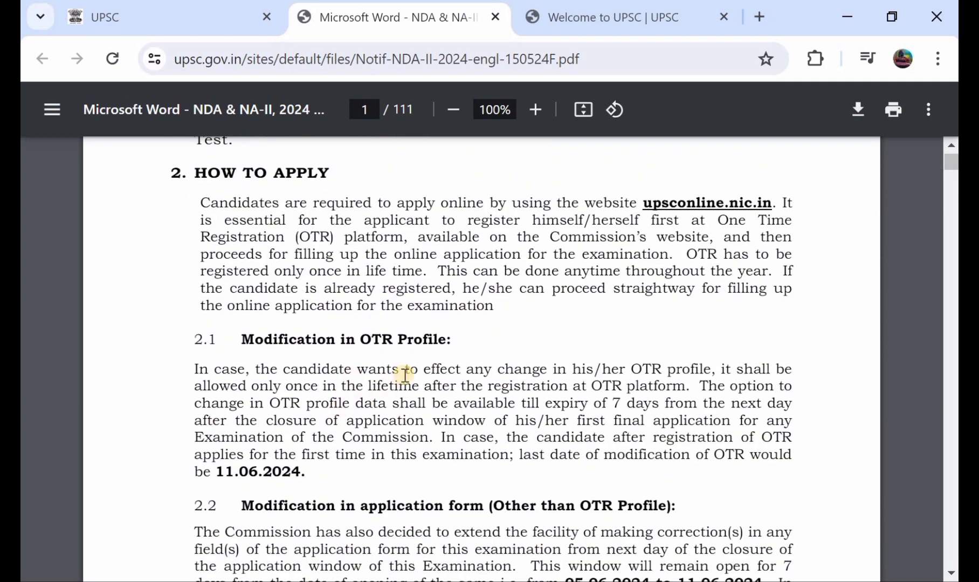
scroll(284, 421, "down", 1)
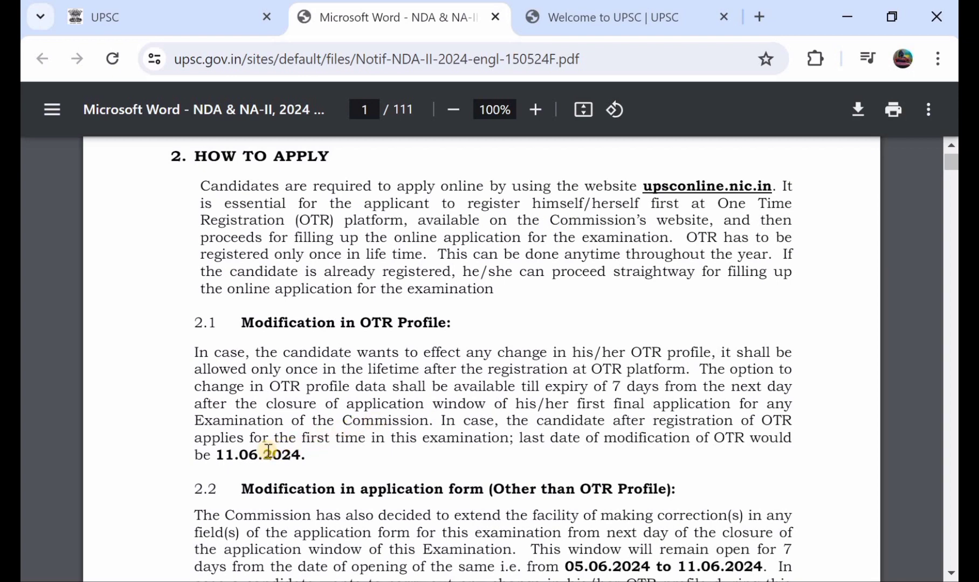
scroll(338, 405, "down", 1)
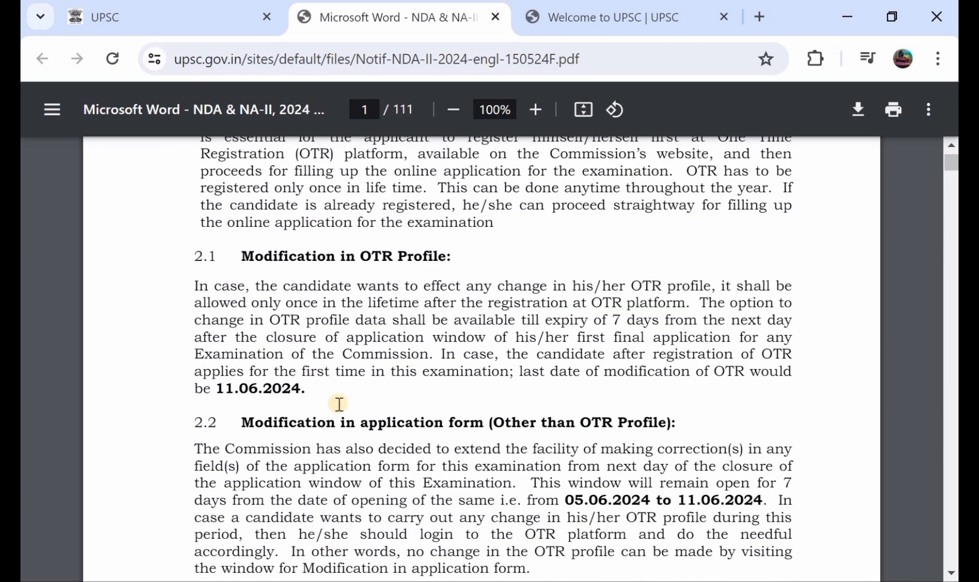
scroll(387, 322, "down", 1)
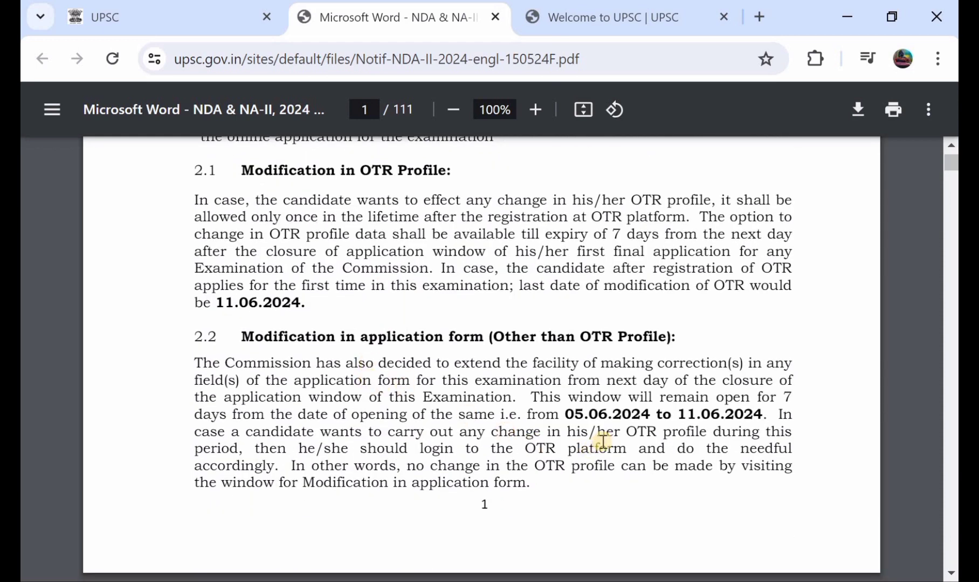
scroll(697, 431, "down", 7)
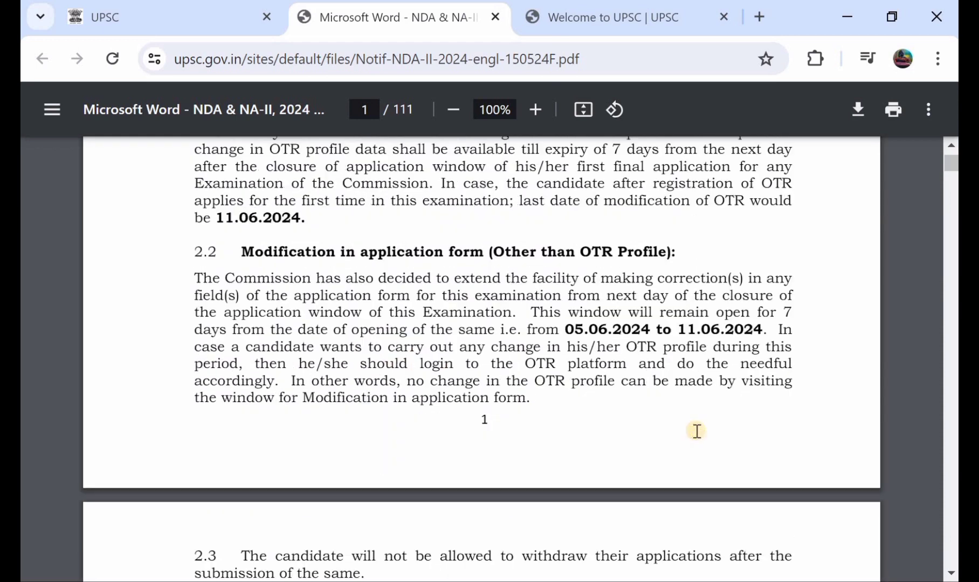
scroll(697, 431, "down", 10)
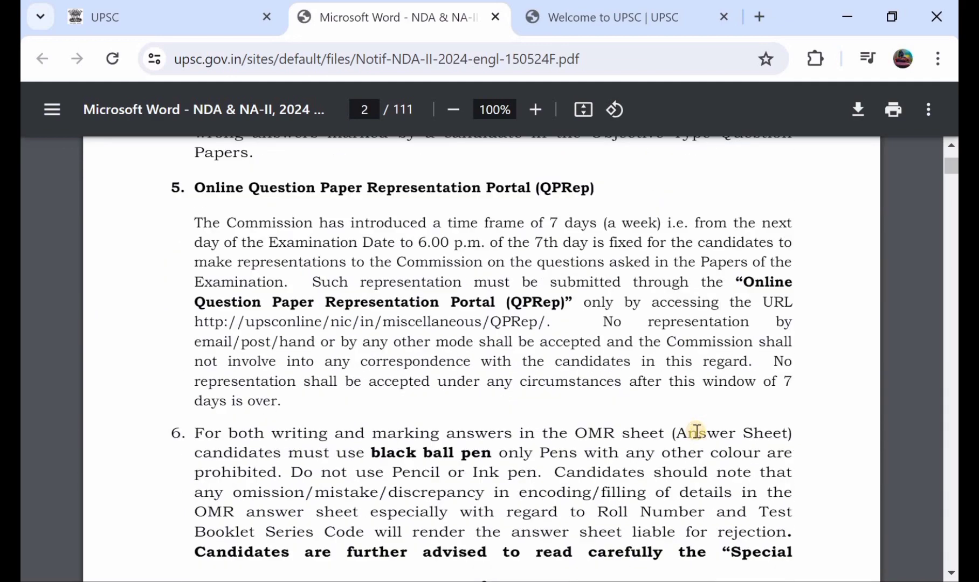
scroll(697, 431, "down", 2)
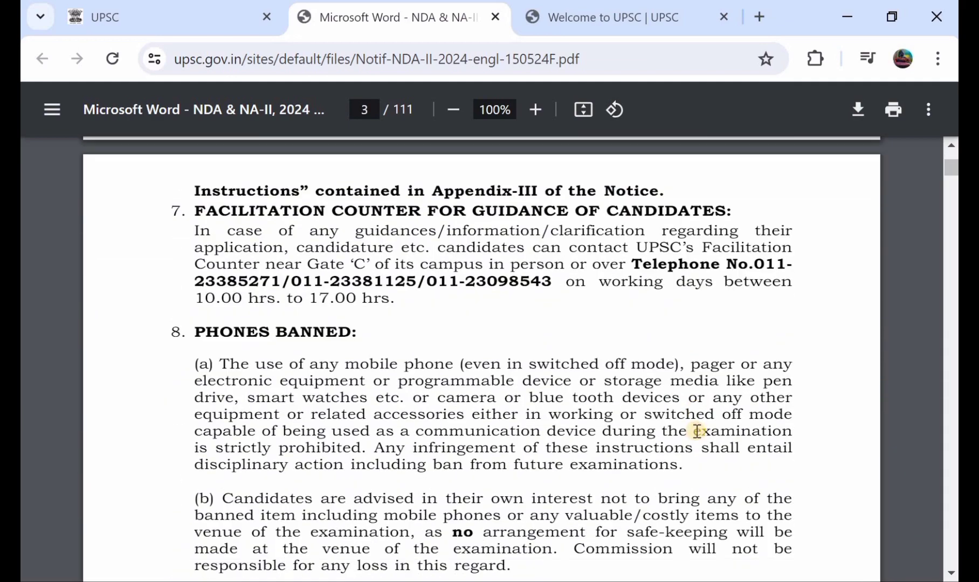
scroll(487, 419, "down", 18)
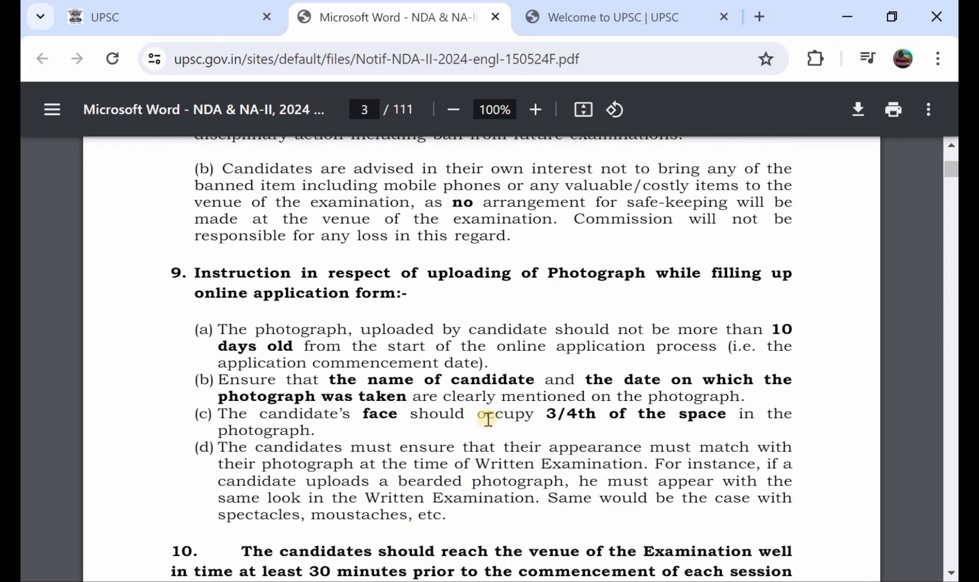
scroll(488, 418, "down", 7)
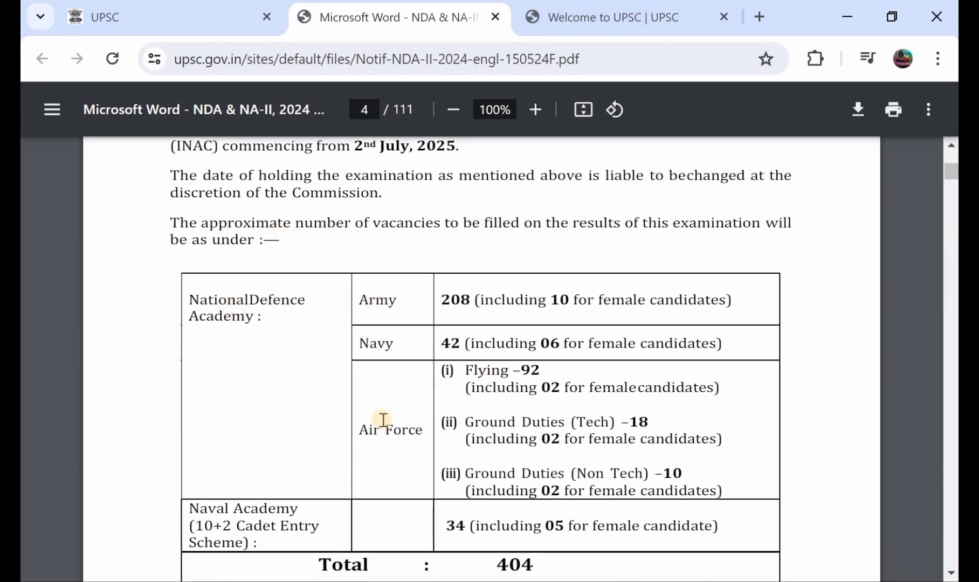
Review age limits and qualifications on pages 4–8, settling on Notes 3–5 on page 7.
scroll(404, 457, "down", 1)
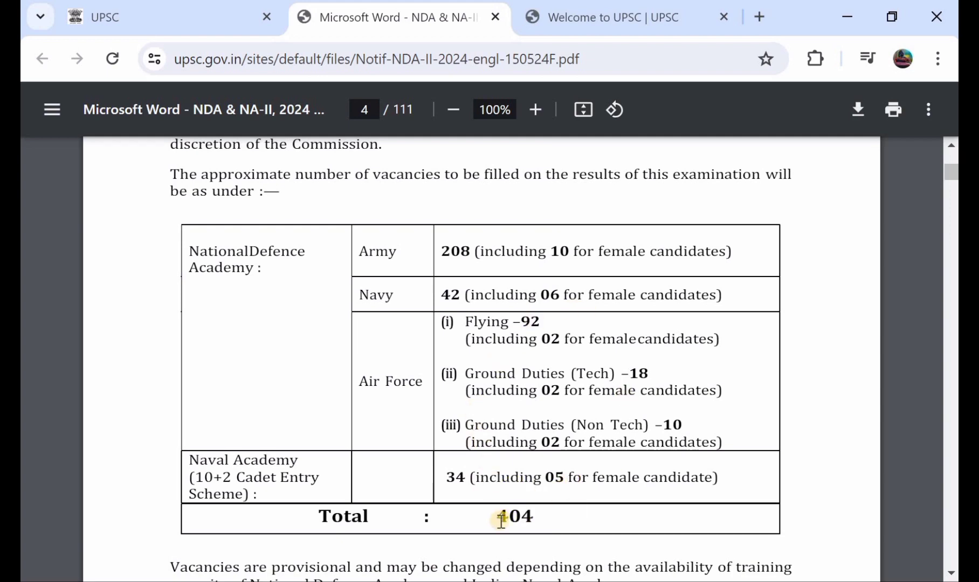
scroll(501, 520, "down", 15)
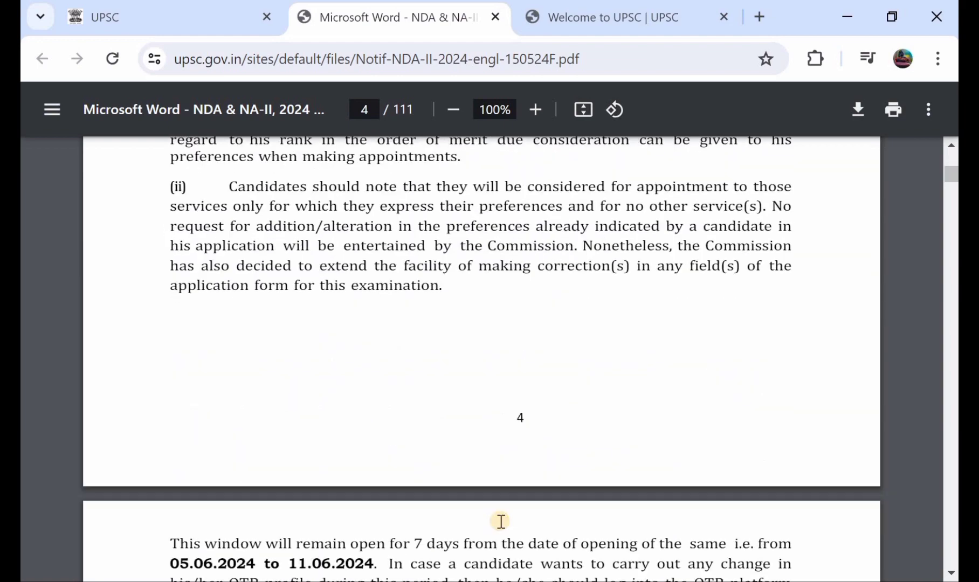
scroll(501, 520, "down", 15)
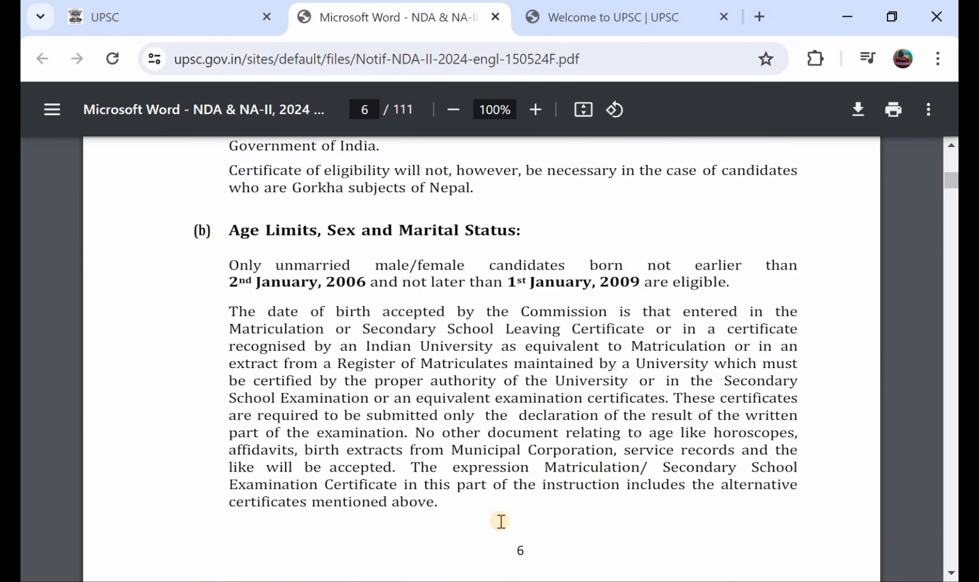
scroll(501, 519, "up", 3)
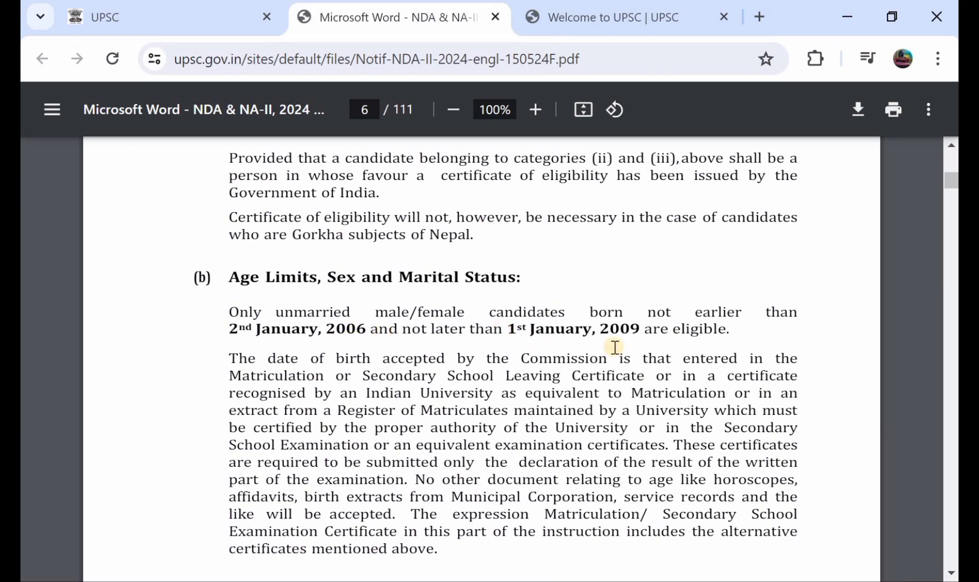
scroll(614, 346, "down", 15)
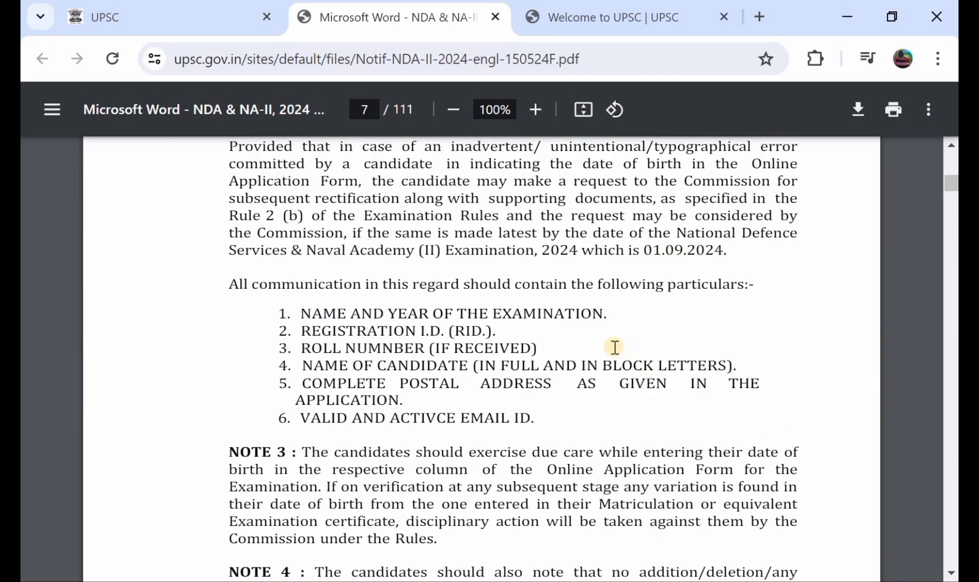
scroll(615, 347, "down", 13)
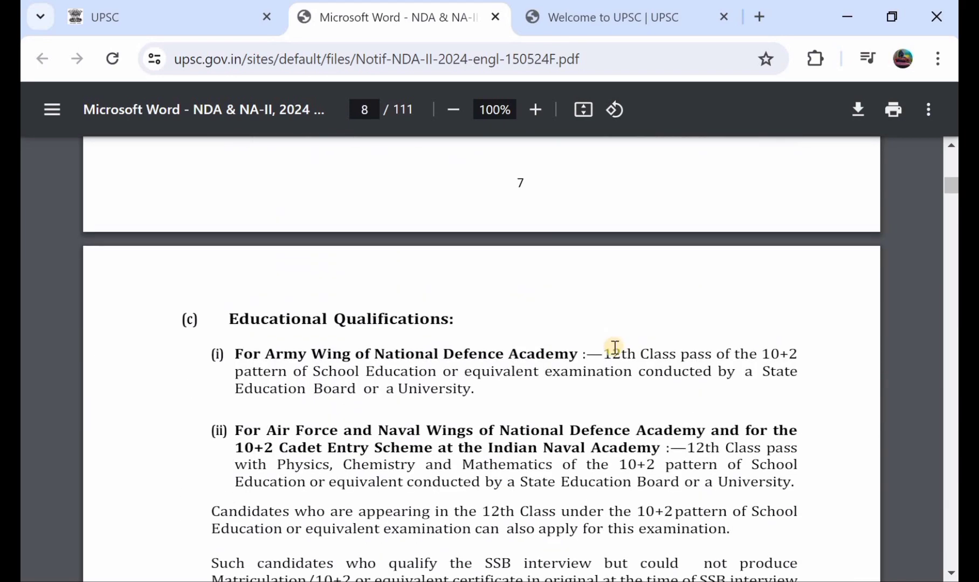
scroll(615, 346, "down", 1)
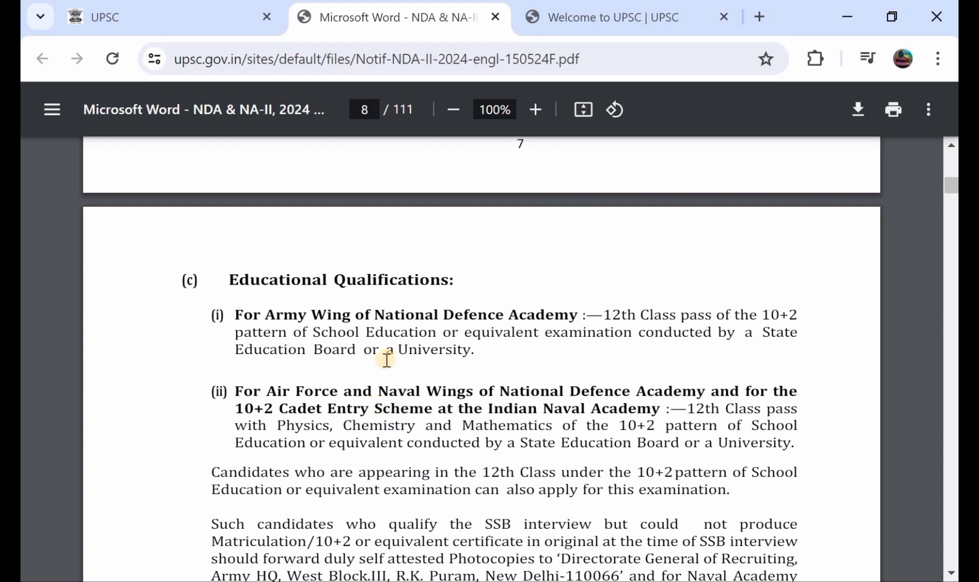
scroll(387, 360, "up", 1)
scroll(386, 360, "down", 1)
scroll(387, 361, "up", 4)
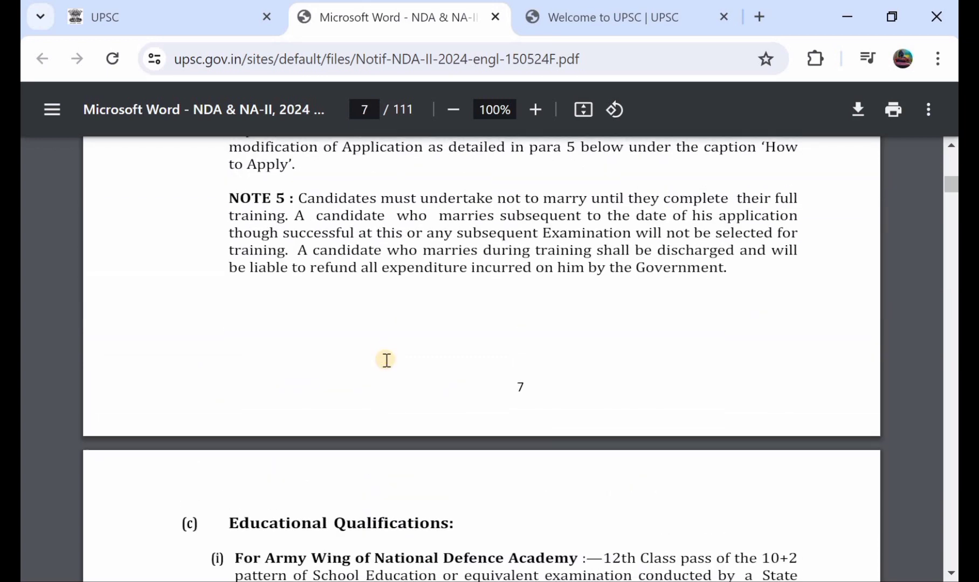
scroll(386, 361, "up", 2)
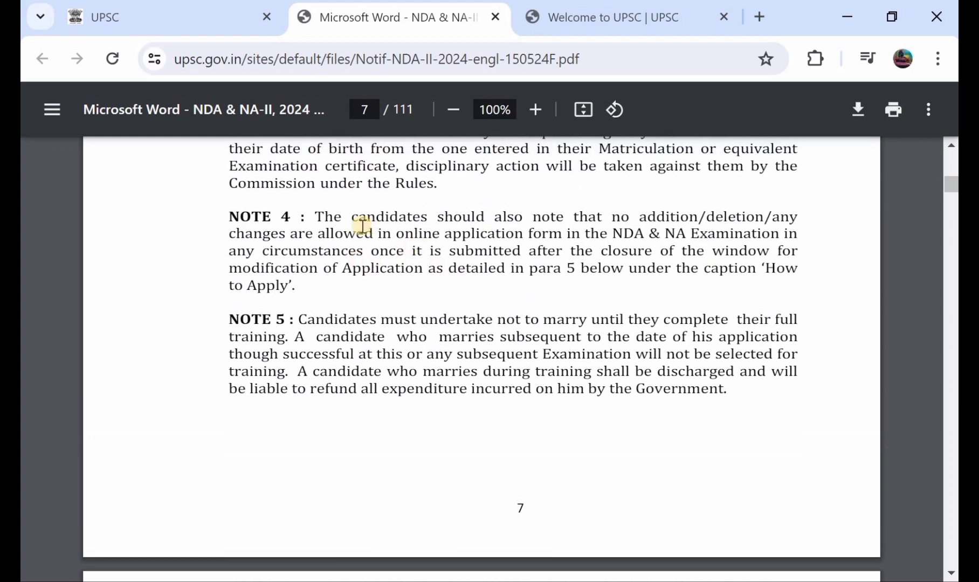
scroll(370, 193, "up", 2)
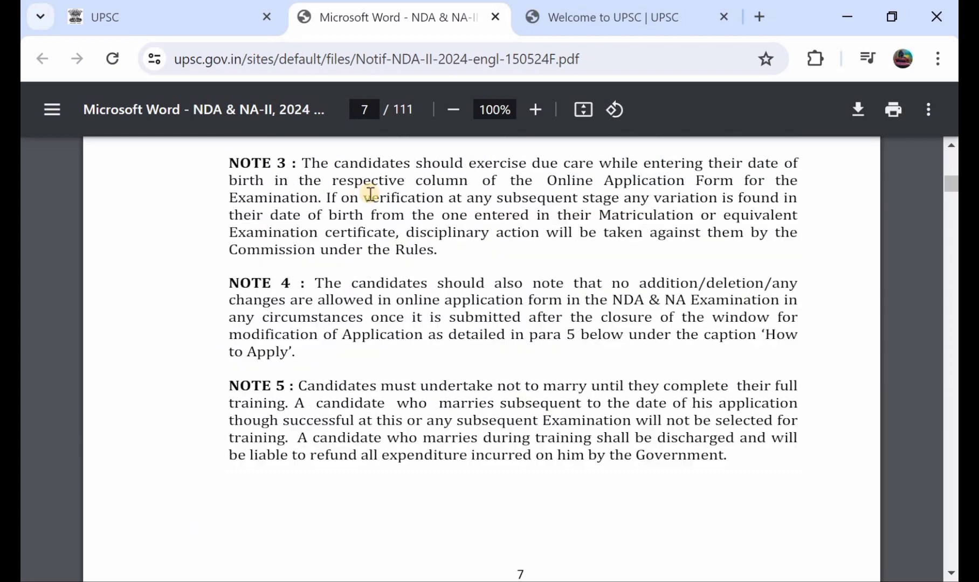
Go to the OTR login page and switch the login mode to Email ID.
left_click(193, 15)
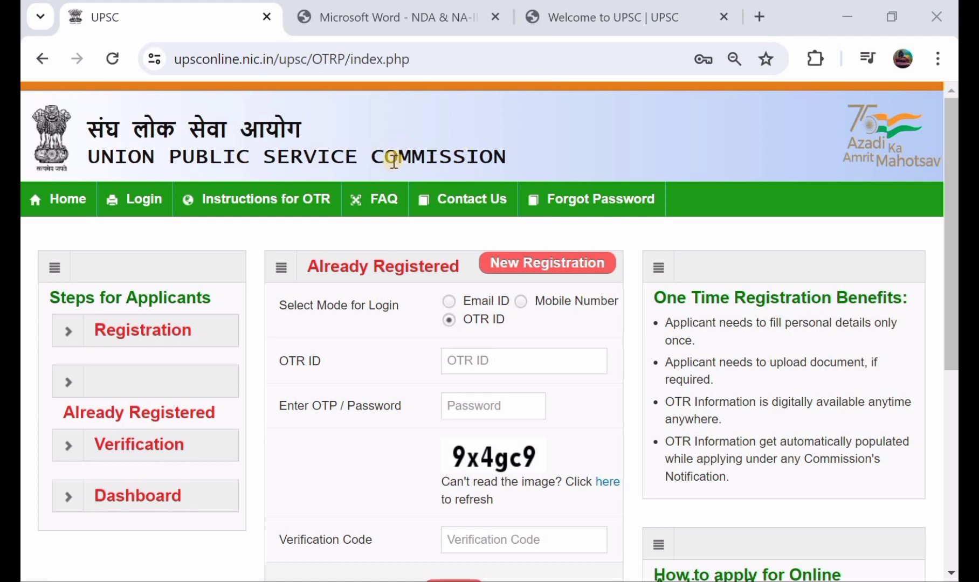
scroll(417, 234, "down", 1)
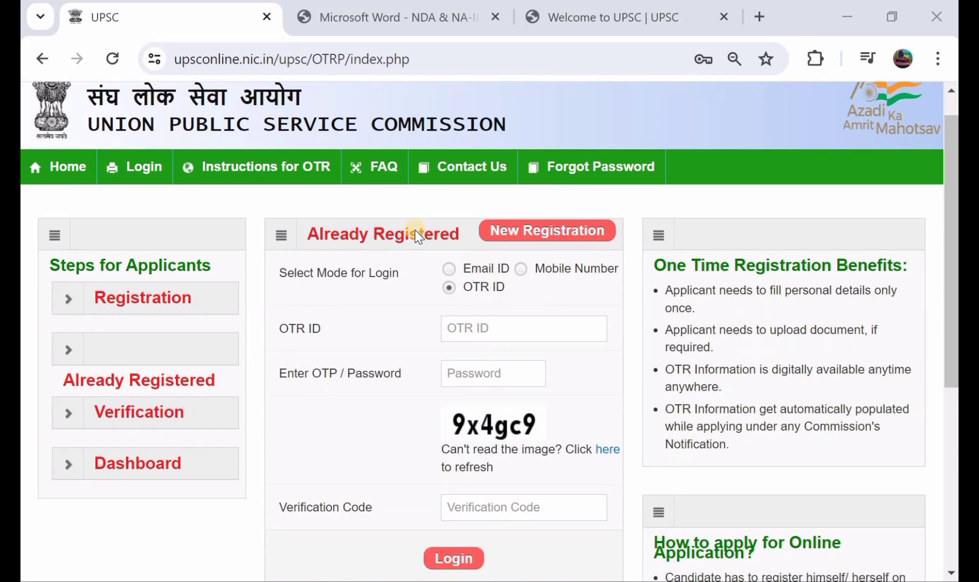
scroll(418, 236, "up", 1)
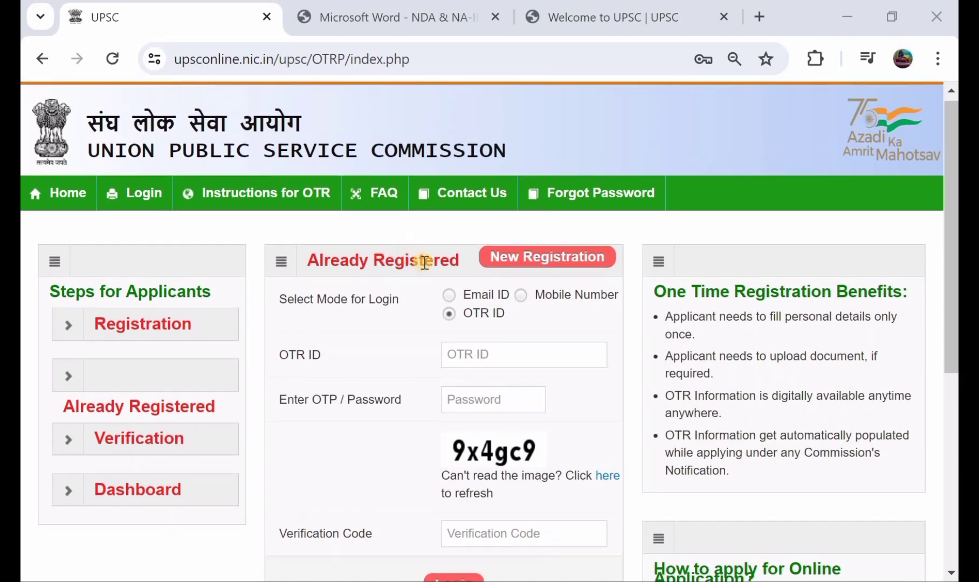
scroll(413, 241, "down", 1)
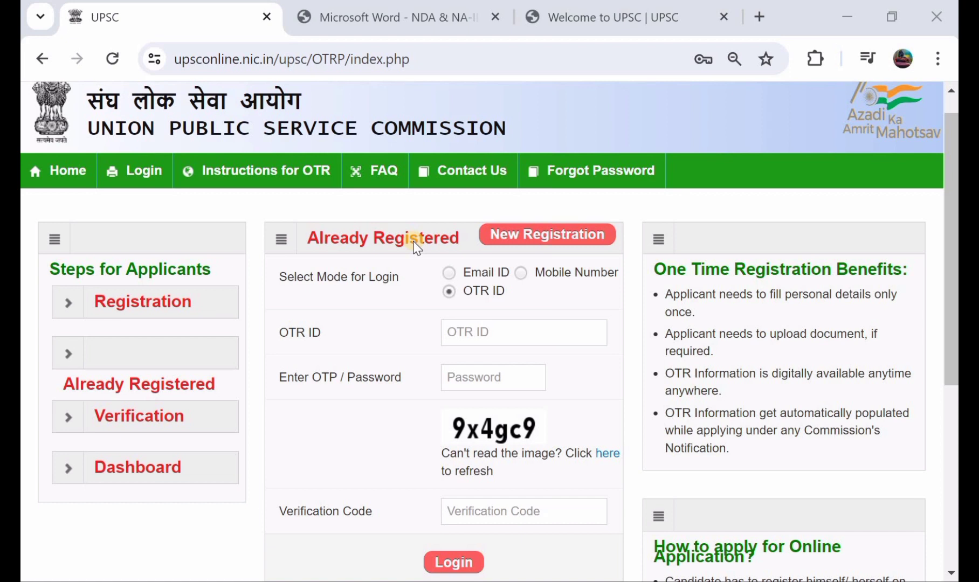
scroll(413, 241, "up", 1)
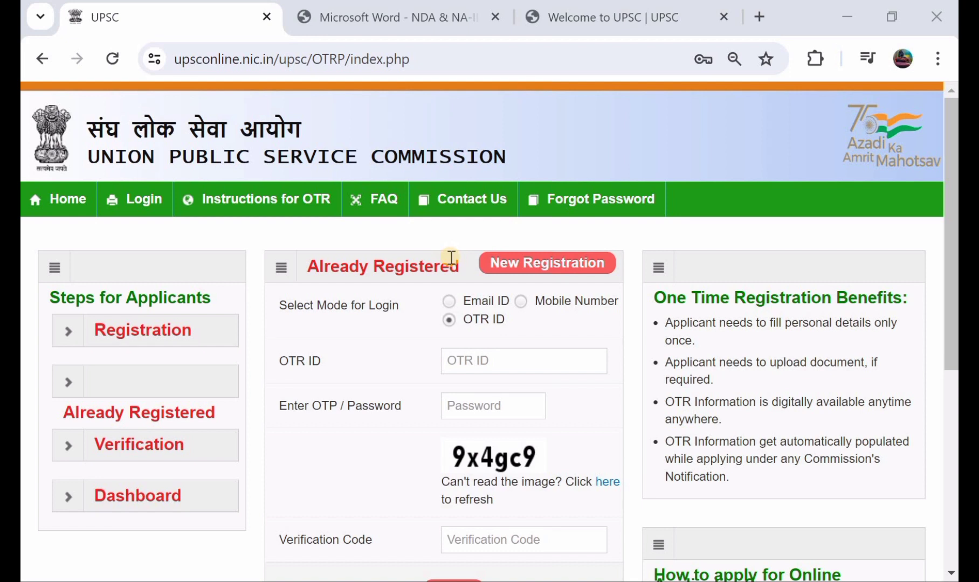
scroll(451, 258, "down", 1)
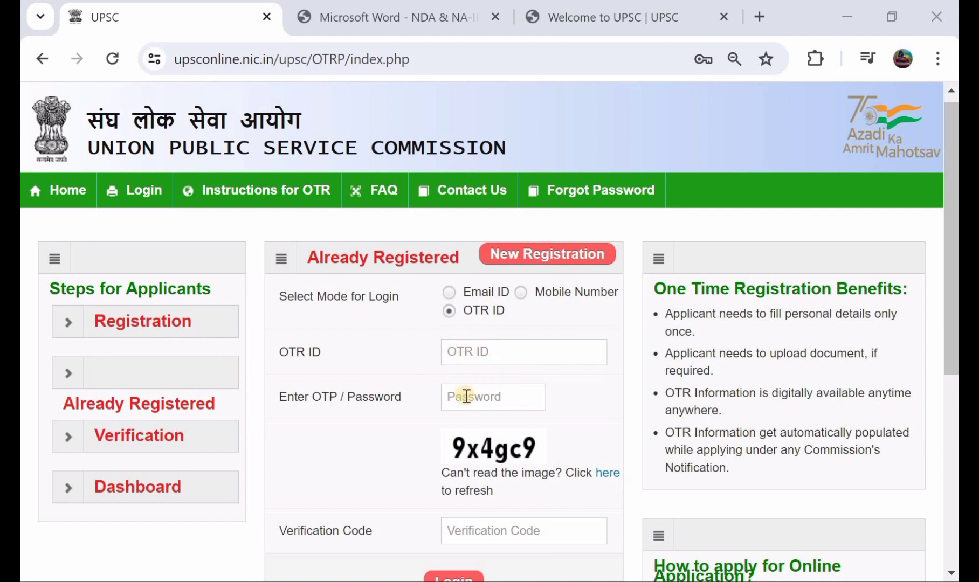
scroll(466, 396, "down", 1)
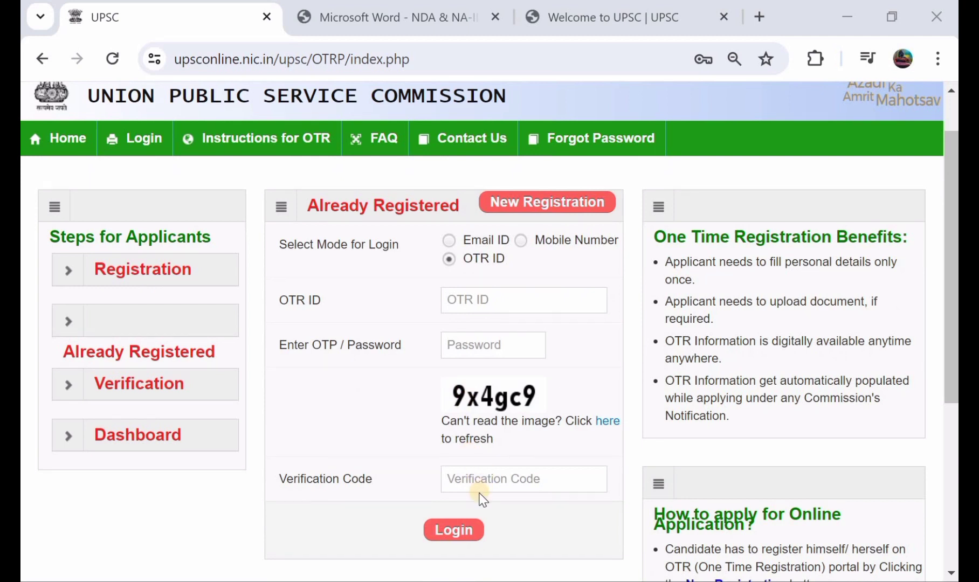
left_click(448, 241)
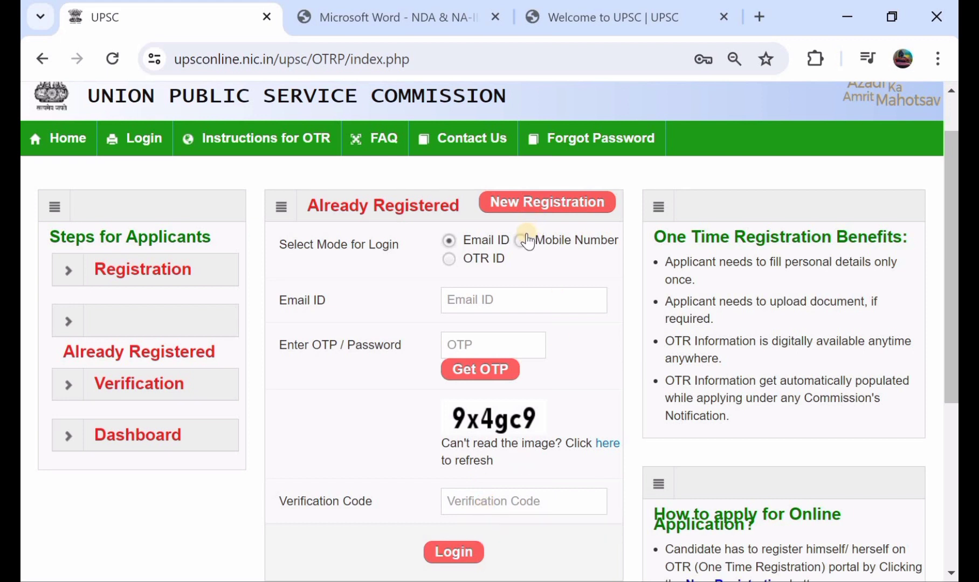
scroll(486, 414, "down", 1)
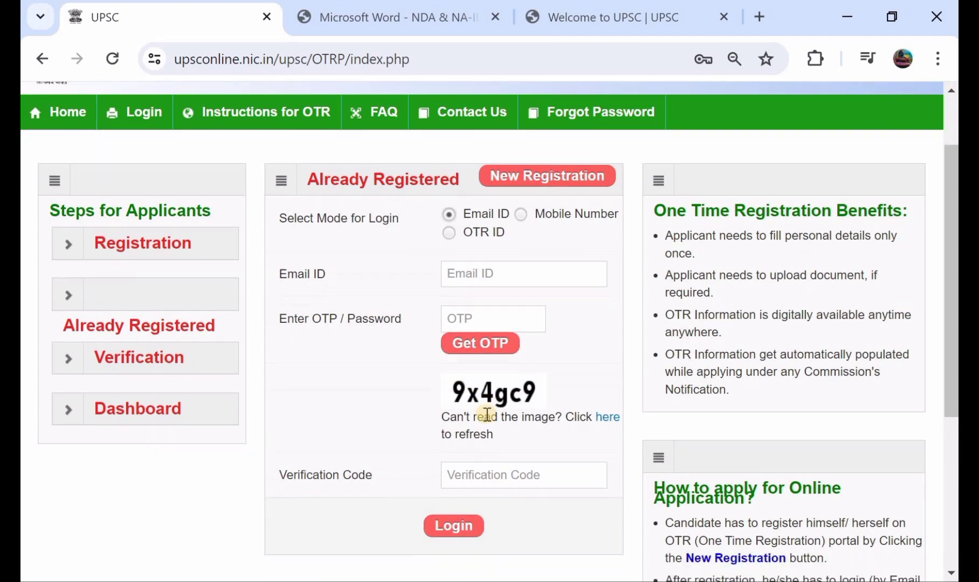
scroll(487, 414, "up", 2)
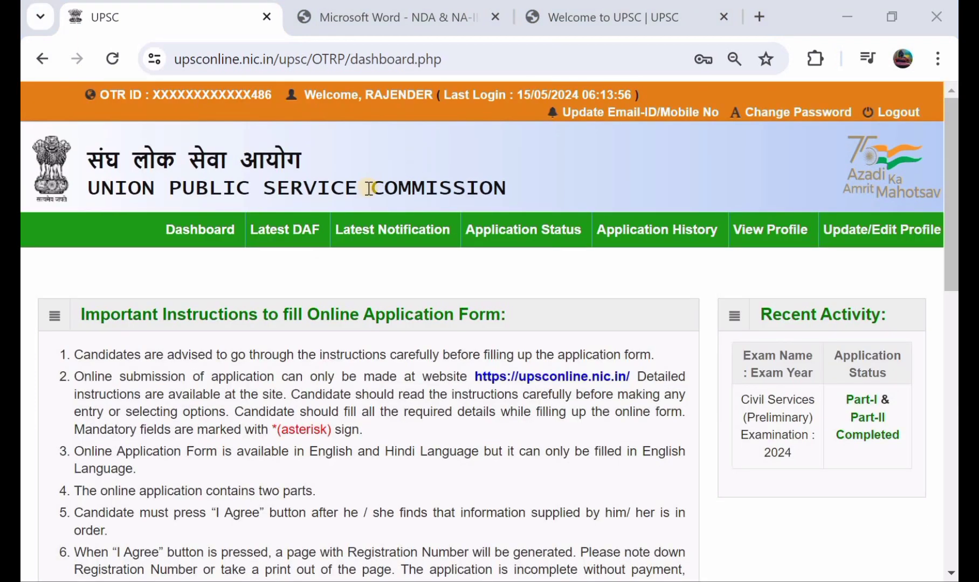
Read the dashboard's 17 application instructions and show the Latest Notification list.
scroll(369, 188, "down", 1)
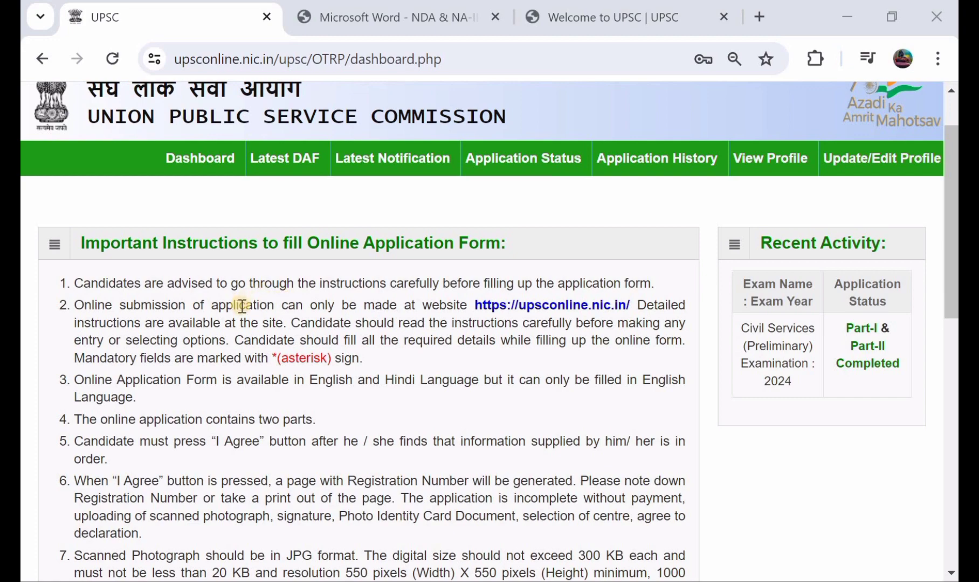
scroll(242, 306, "down", 5)
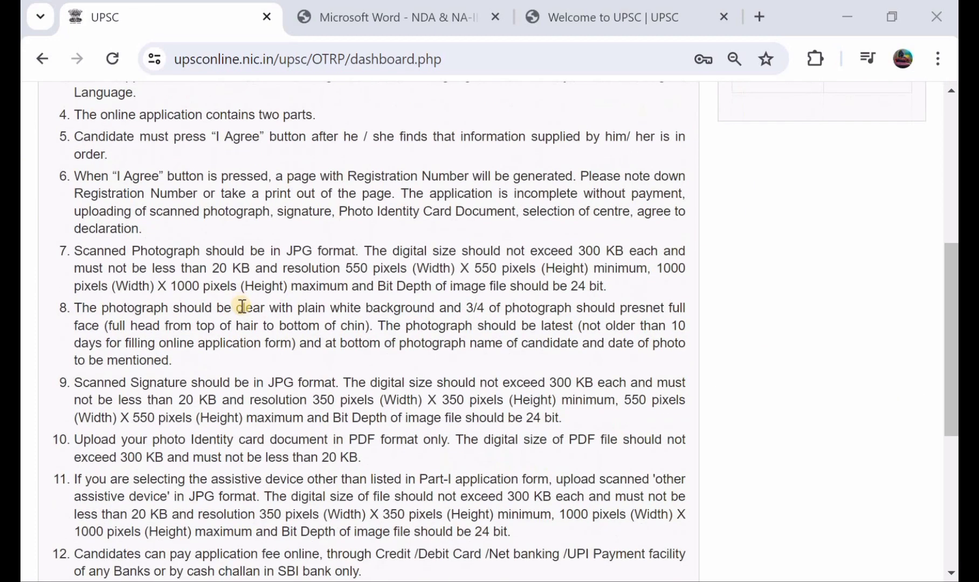
scroll(242, 306, "down", 5)
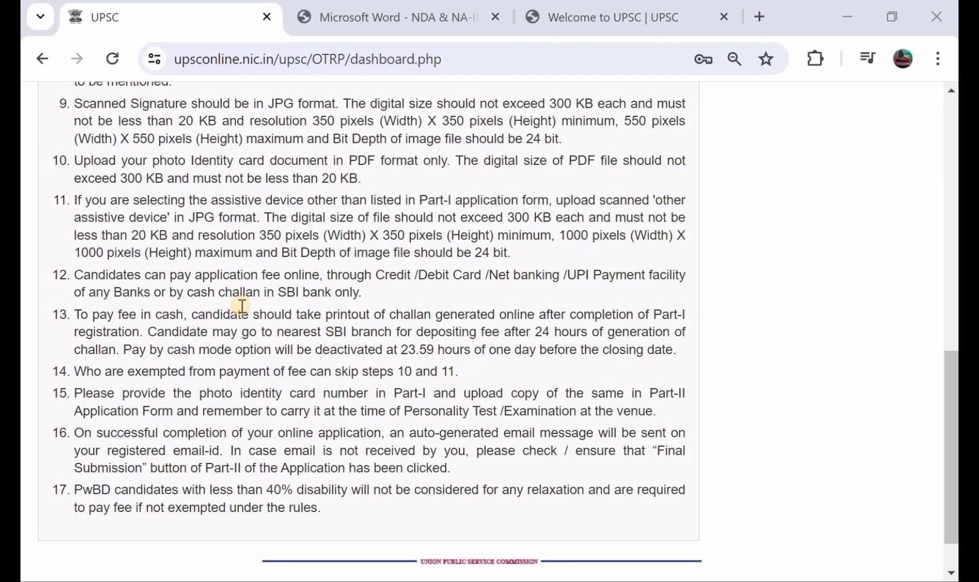
scroll(242, 306, "up", 10)
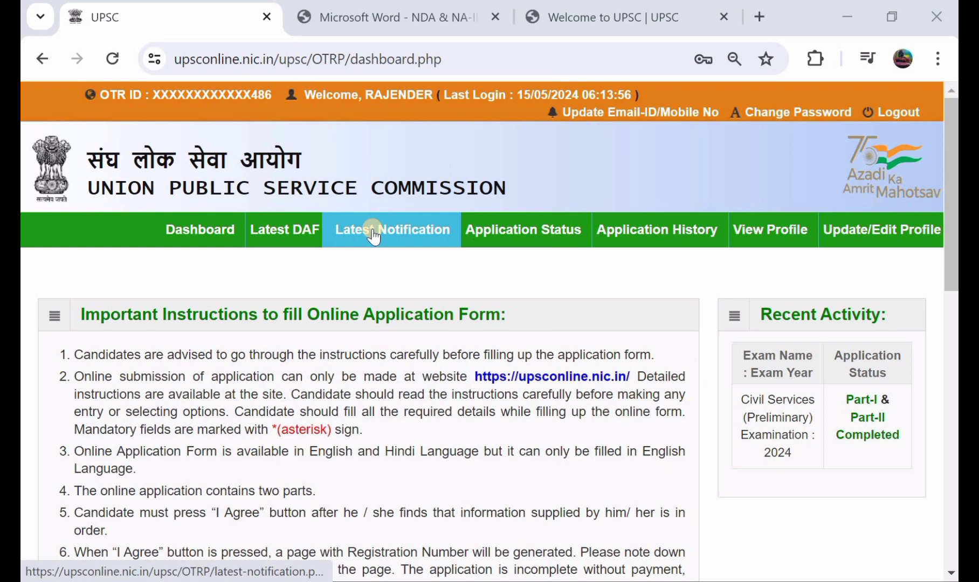
left_click(373, 233)
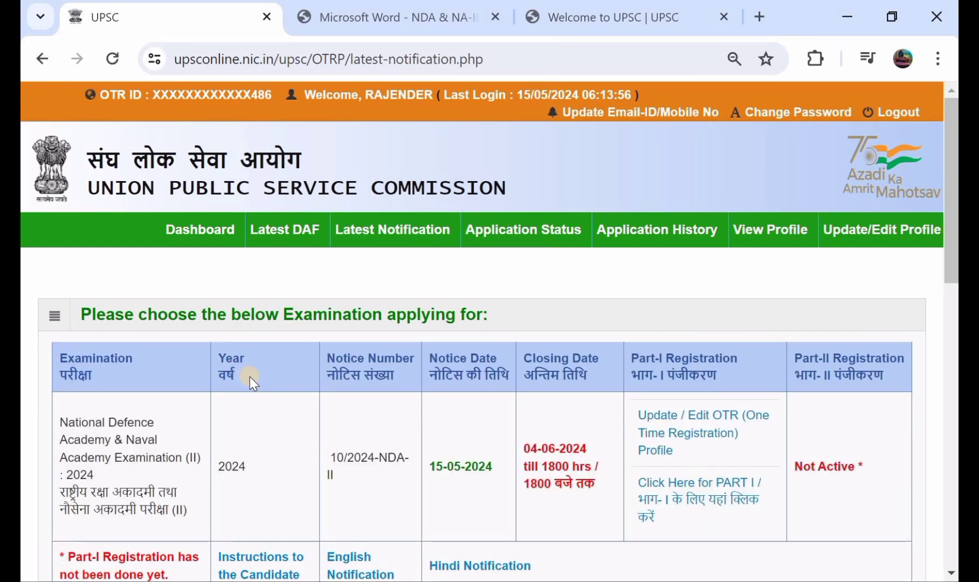
Choose Part I for NDA & NA (II) 2024 and accept its instructions with Yes.
scroll(250, 377, "down", 2)
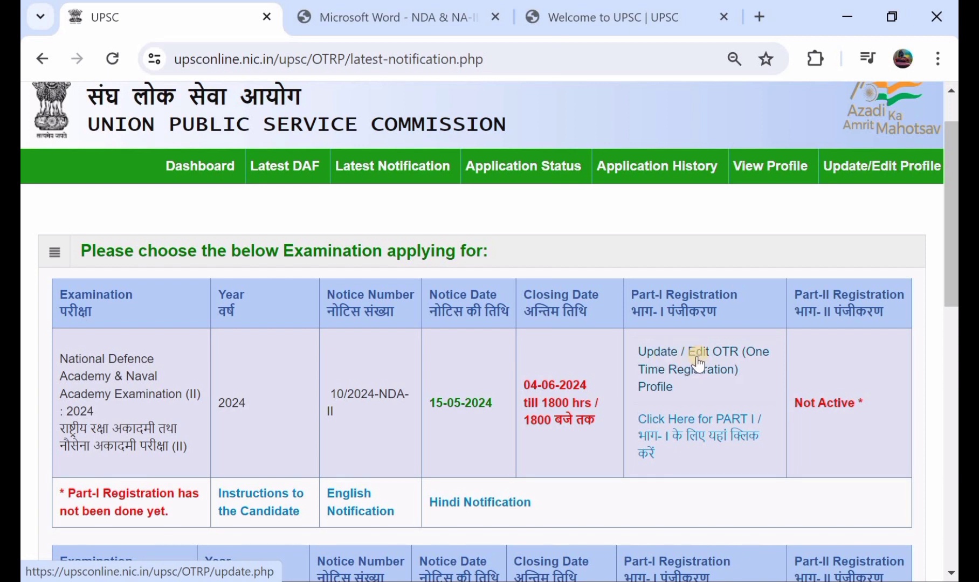
scroll(697, 364, "down", 1)
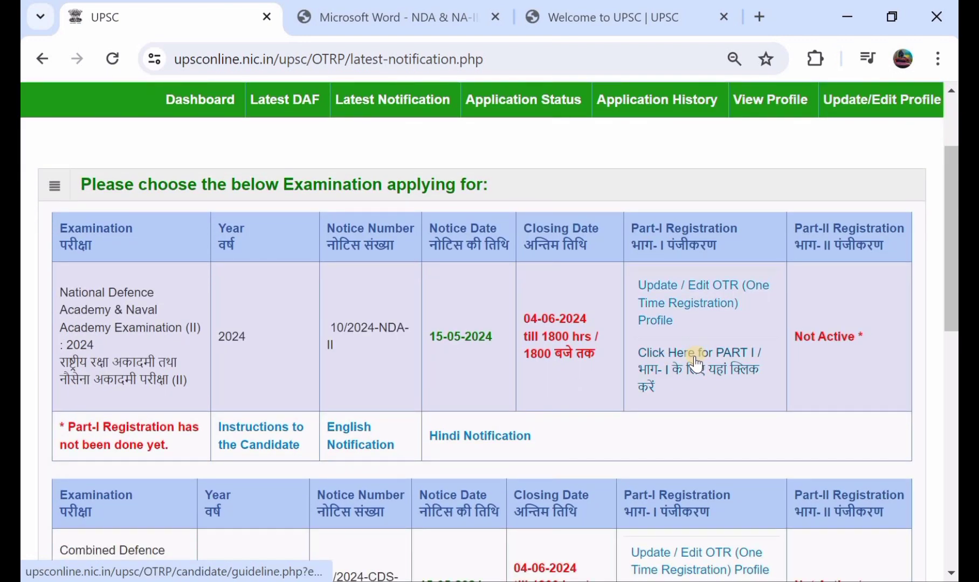
left_click(696, 363)
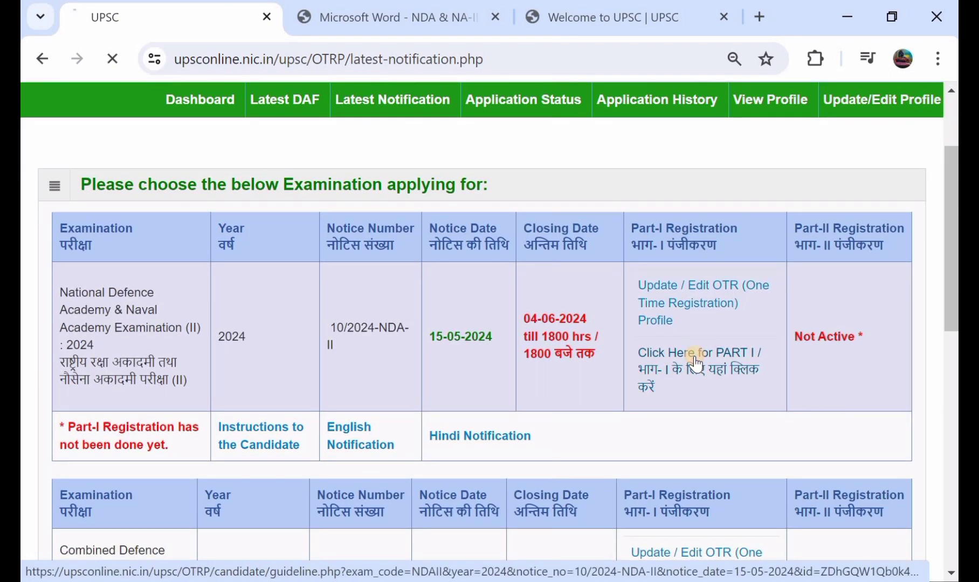
scroll(418, 339, "down", 15)
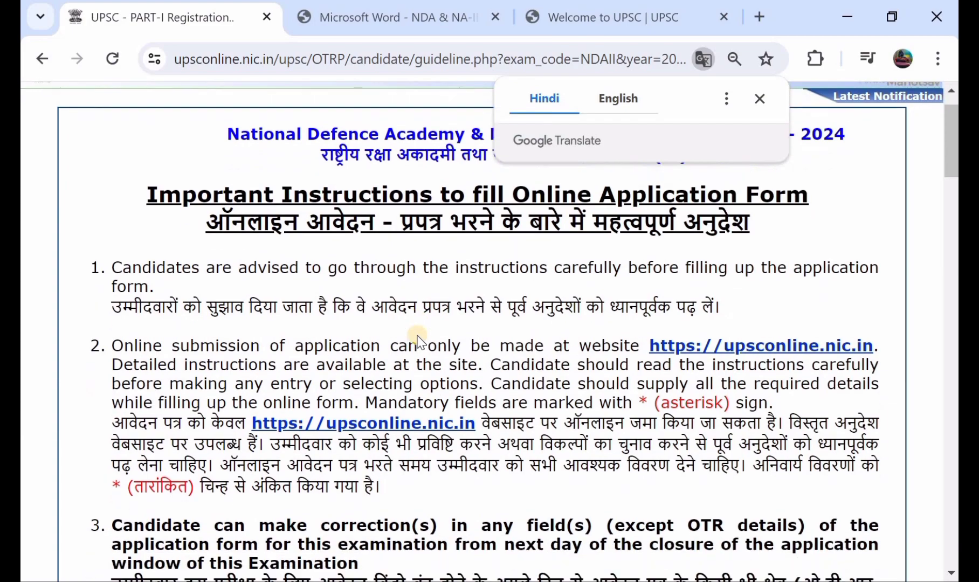
scroll(418, 335, "down", 20)
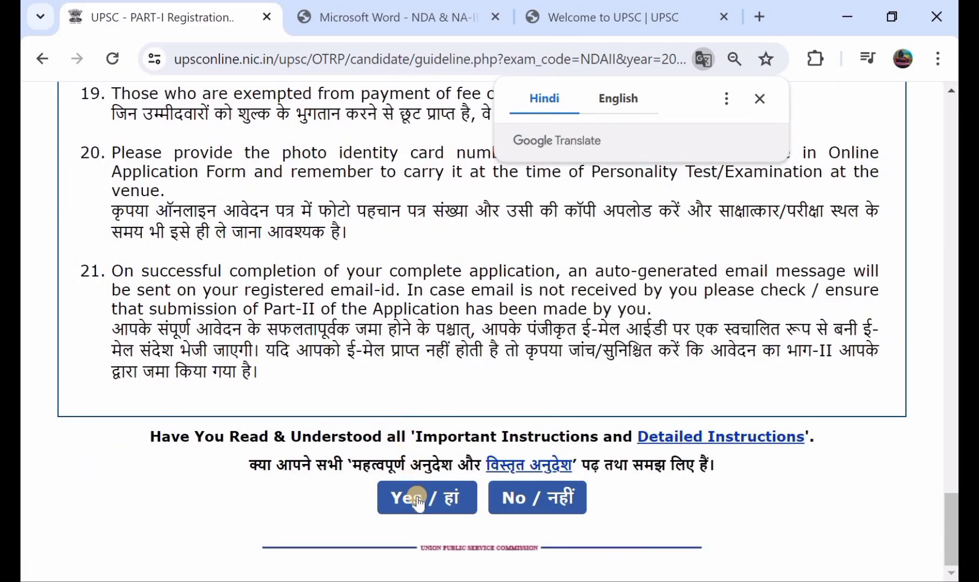
left_click(409, 496)
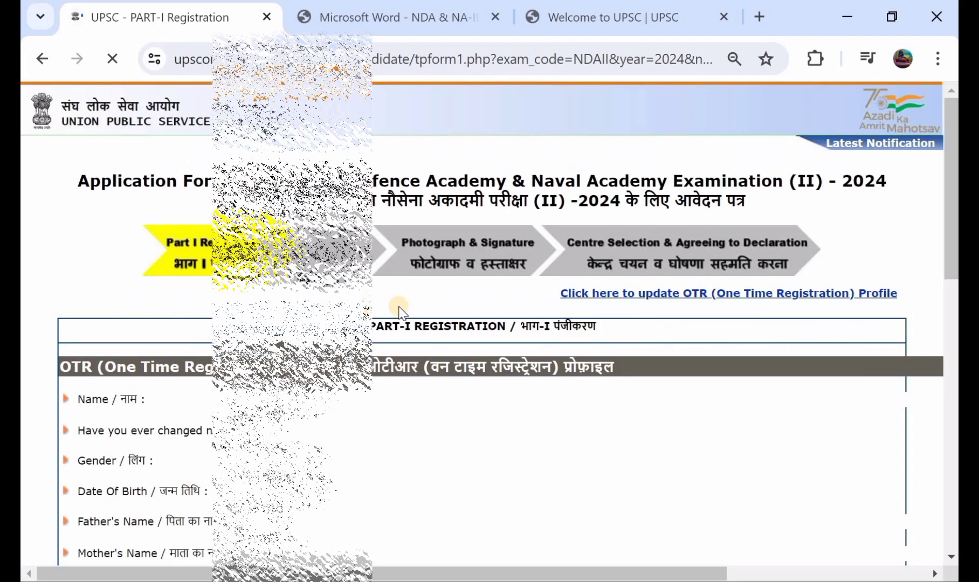
Set Community to OBC and answer No to the Creamy Layer question.
scroll(399, 308, "down", 2)
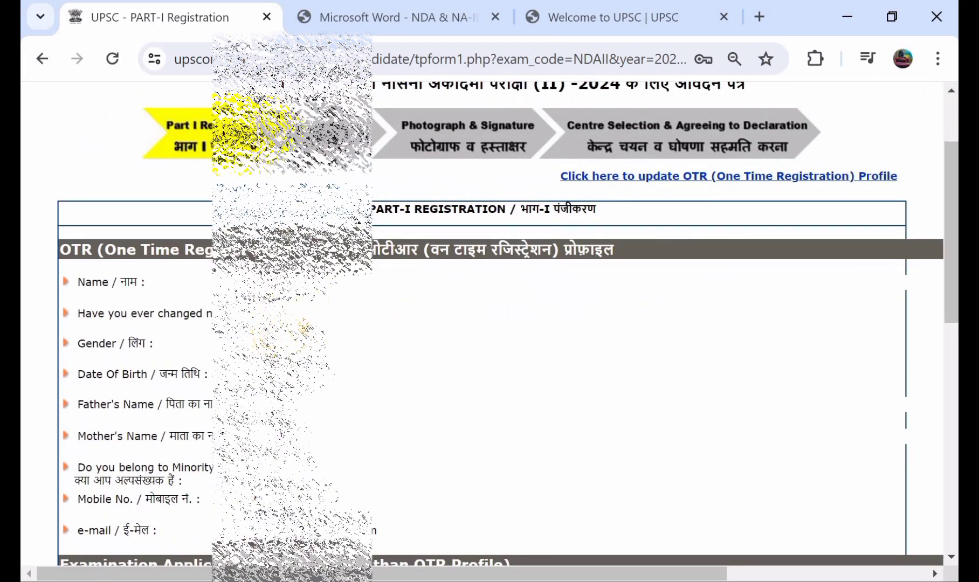
scroll(280, 335, "down", 1)
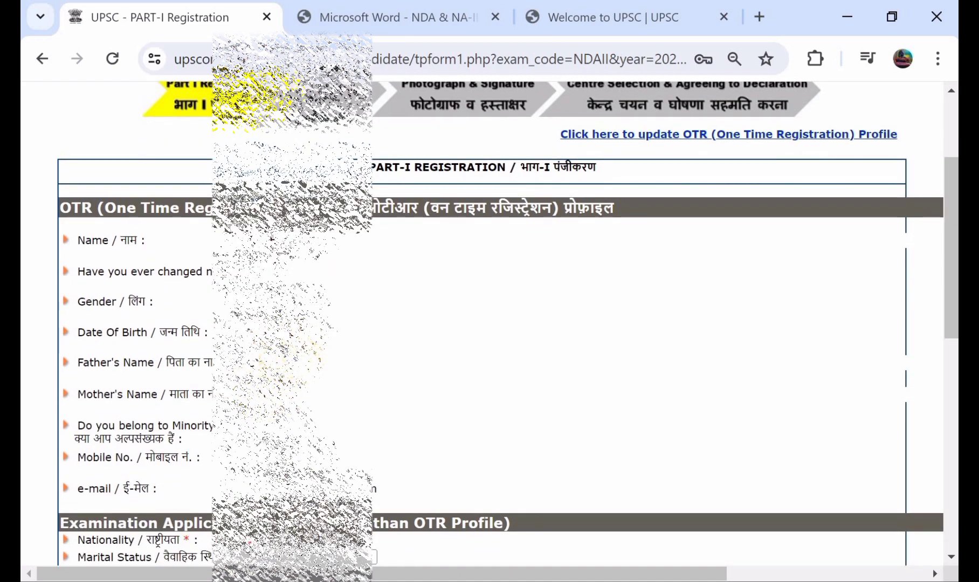
scroll(162, 324, "down", 3)
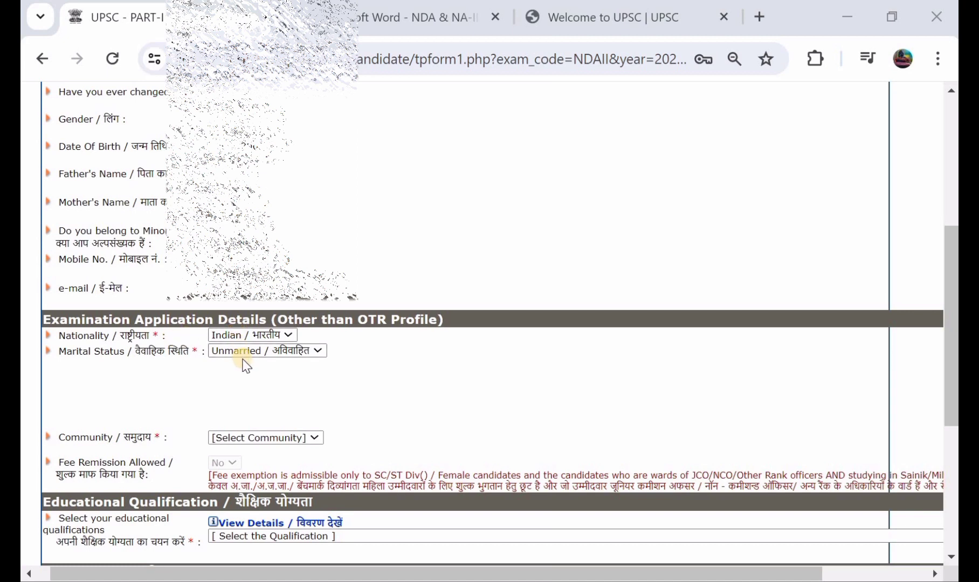
scroll(245, 365, "down", 2)
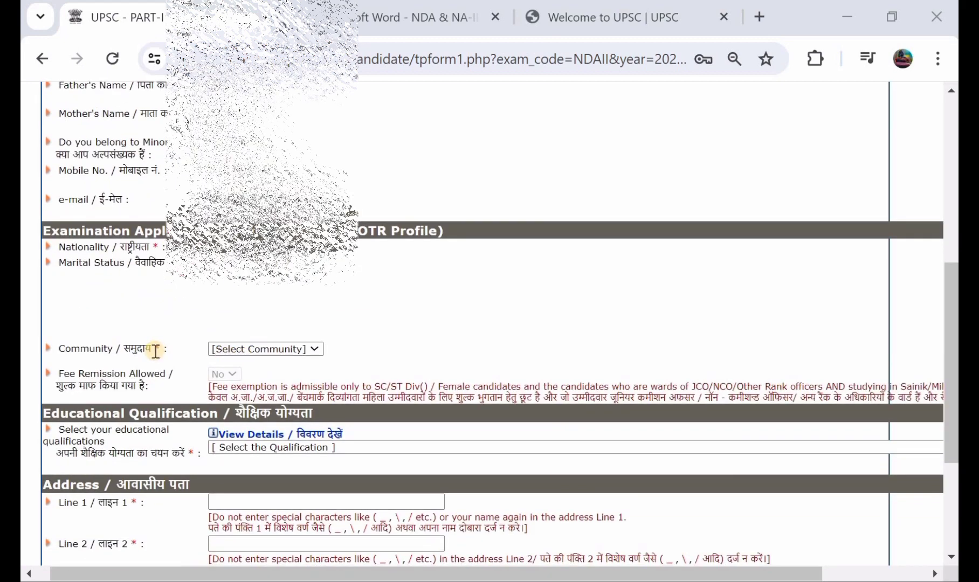
left_click(260, 351)
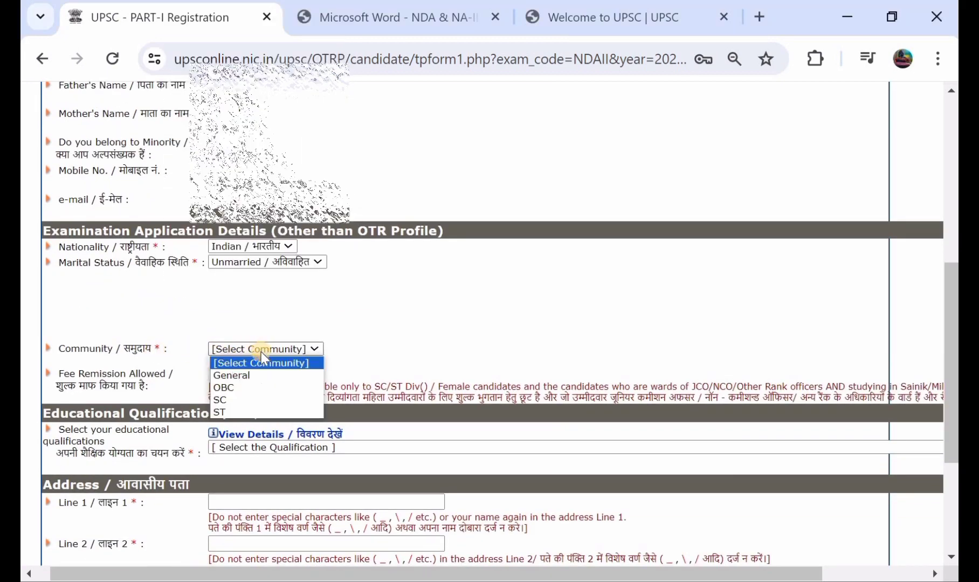
left_click(284, 376)
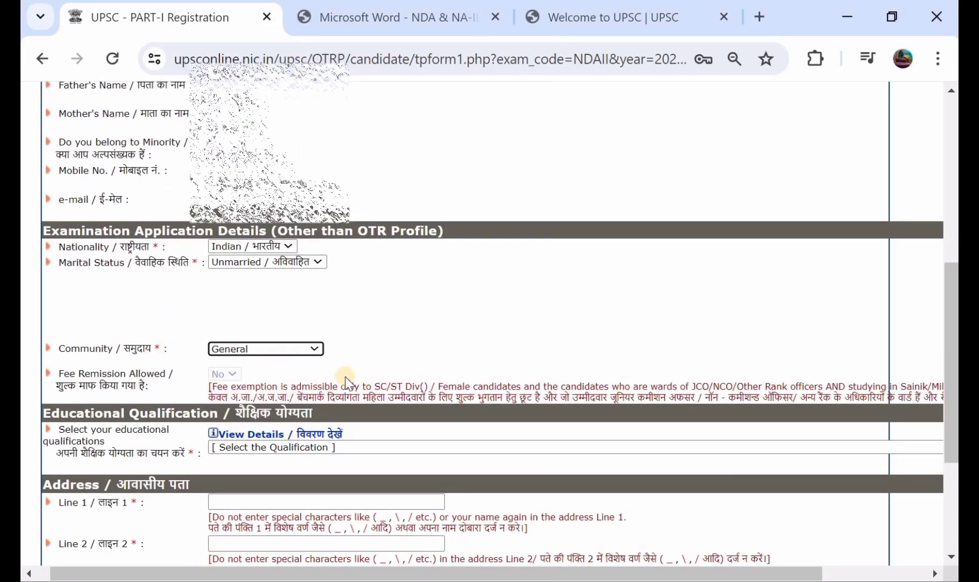
left_click(289, 350)
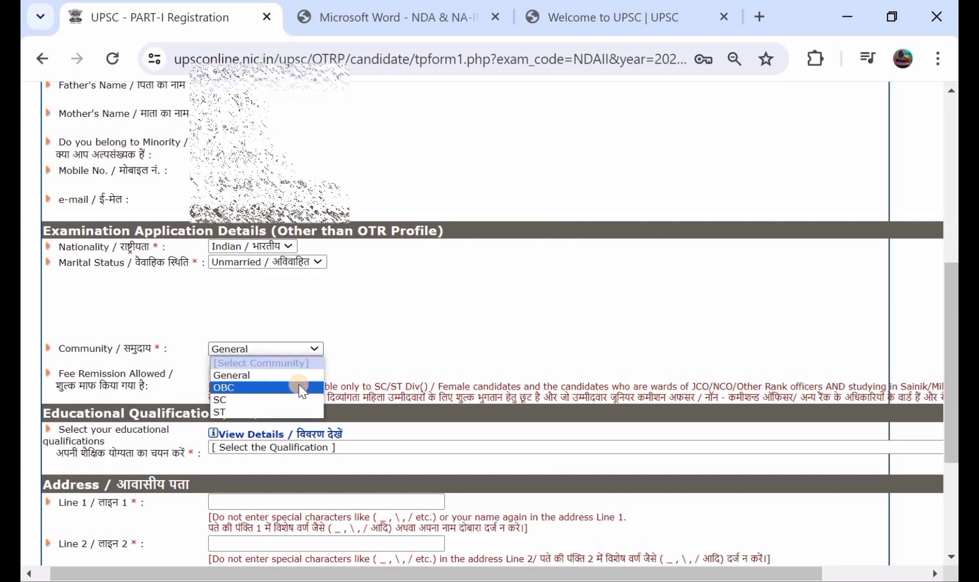
left_click(298, 385)
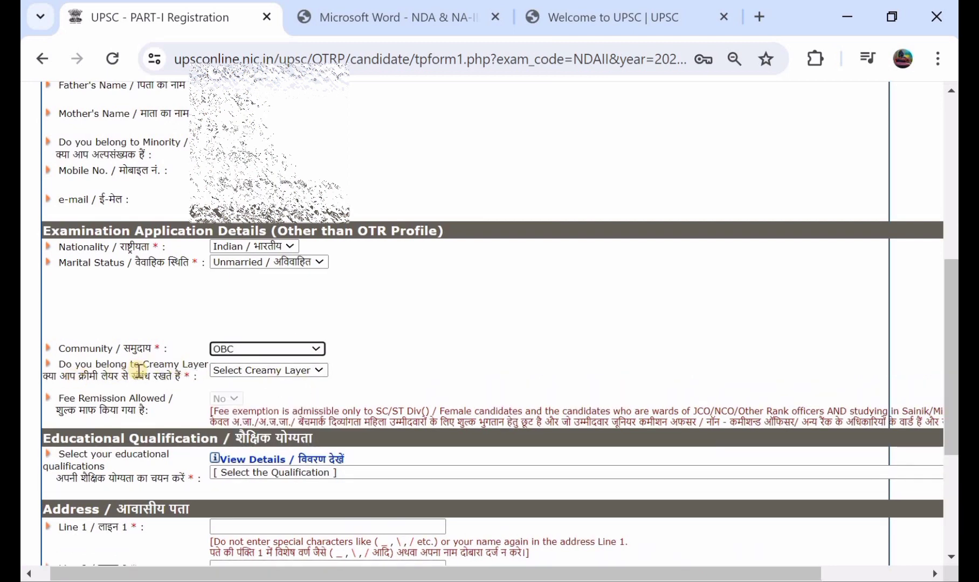
left_click(250, 378)
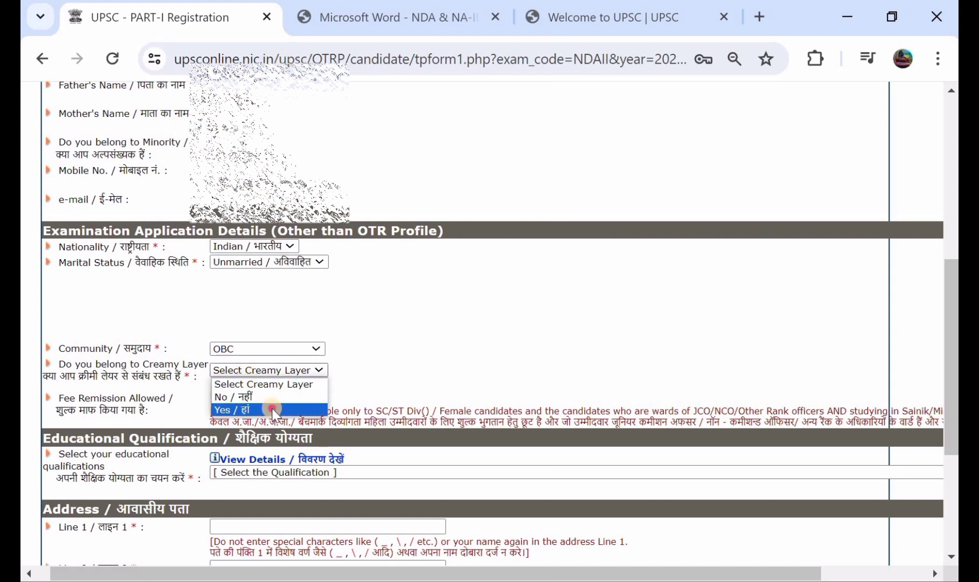
left_click(271, 407)
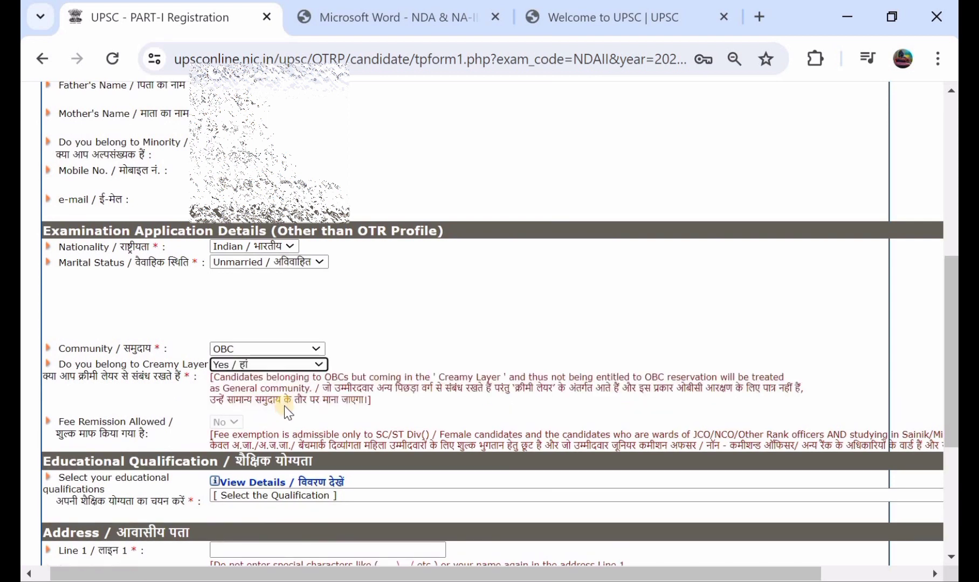
left_click(303, 367)
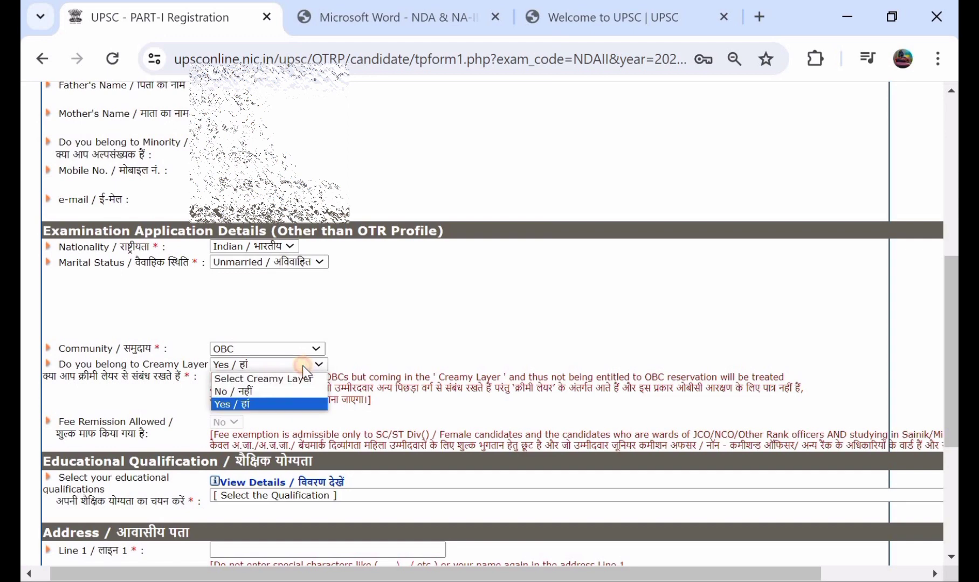
left_click(295, 393)
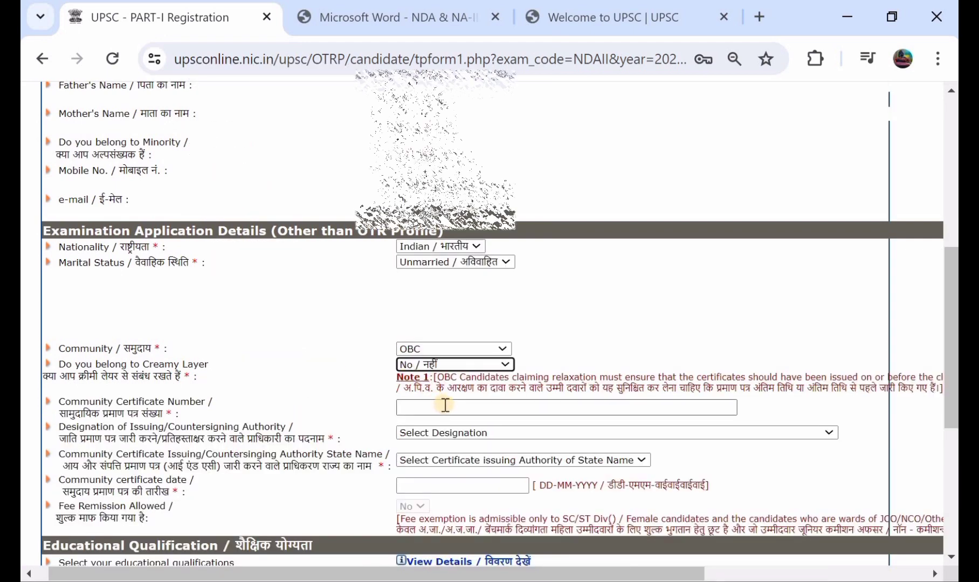
Give the certificate issuing authority as a Tehsildar in Telangana.
scroll(446, 405, "down", 1)
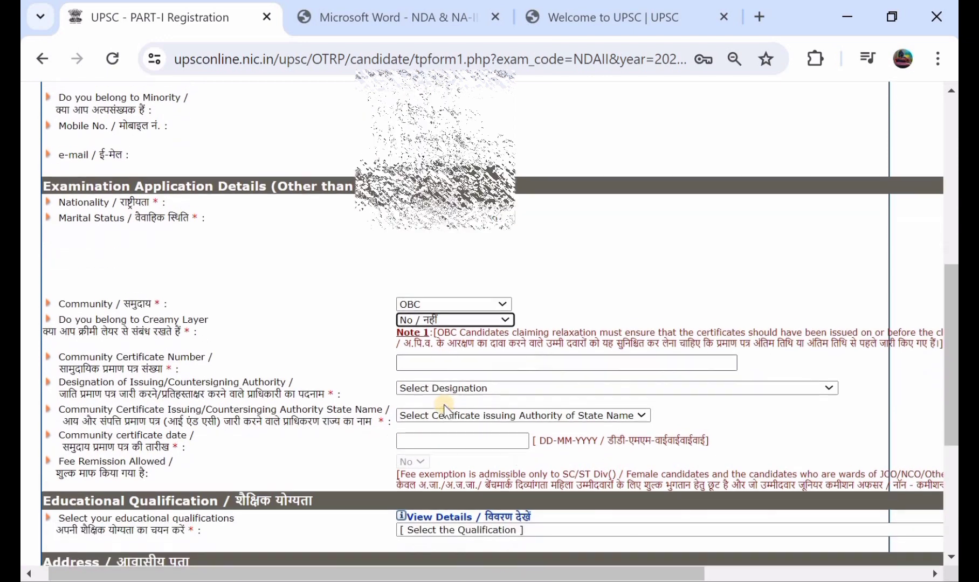
left_click(435, 357)
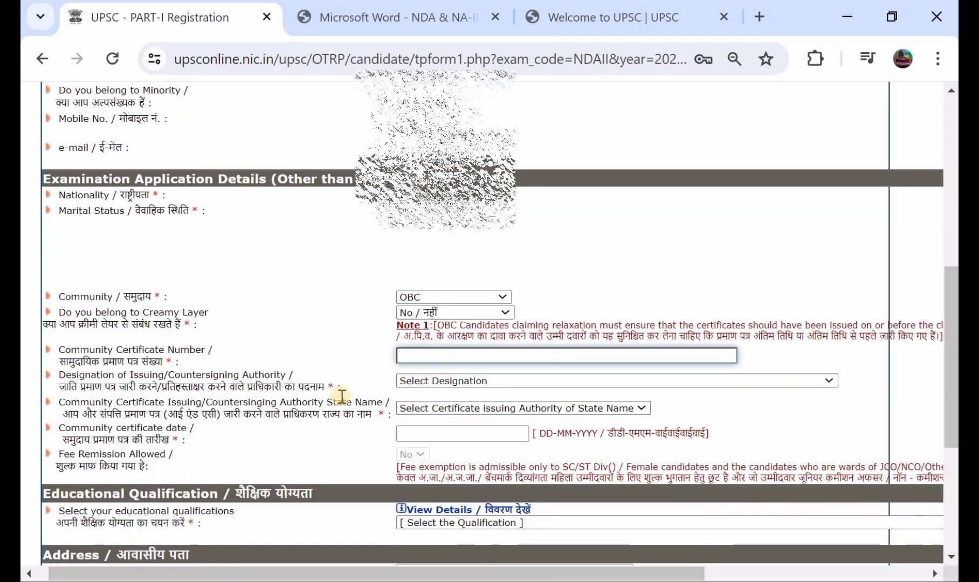
left_click(465, 383)
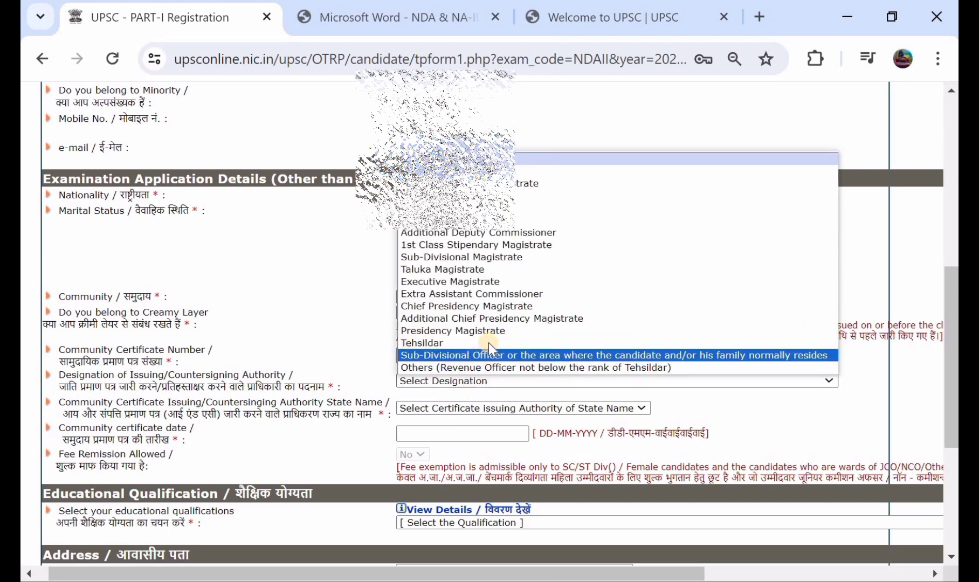
left_click(489, 343)
scroll(489, 343, "down", 1)
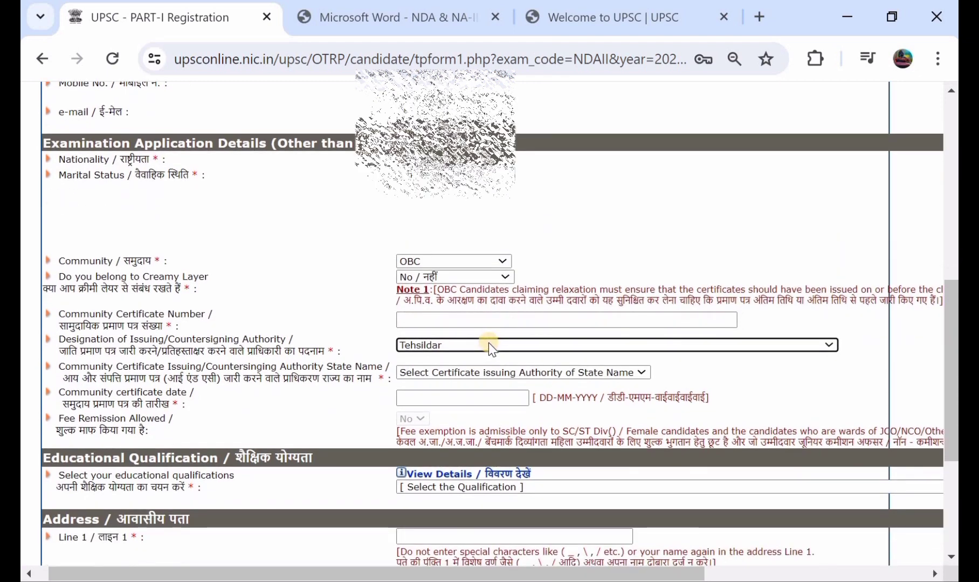
left_click(455, 373)
scroll(469, 334, "down", 5)
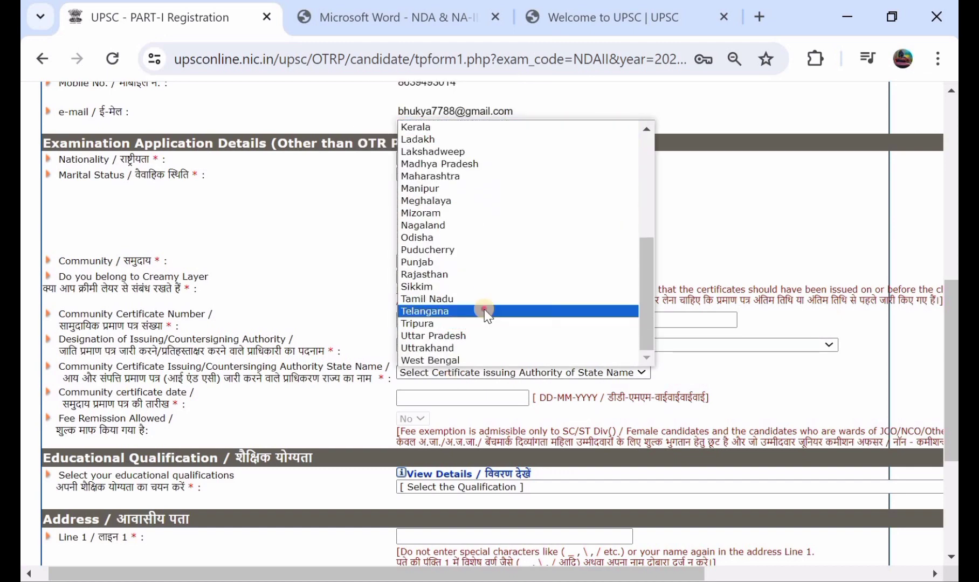
left_click(485, 308)
scroll(486, 313, "down", 1)
scroll(488, 316, "down", 1)
scroll(488, 316, "left", 1)
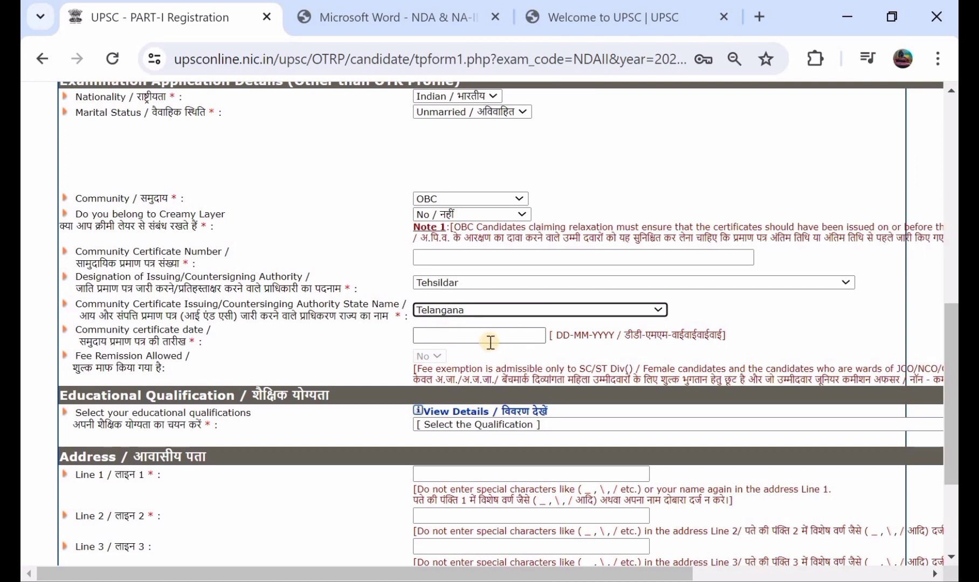
scroll(490, 342, "up", 1)
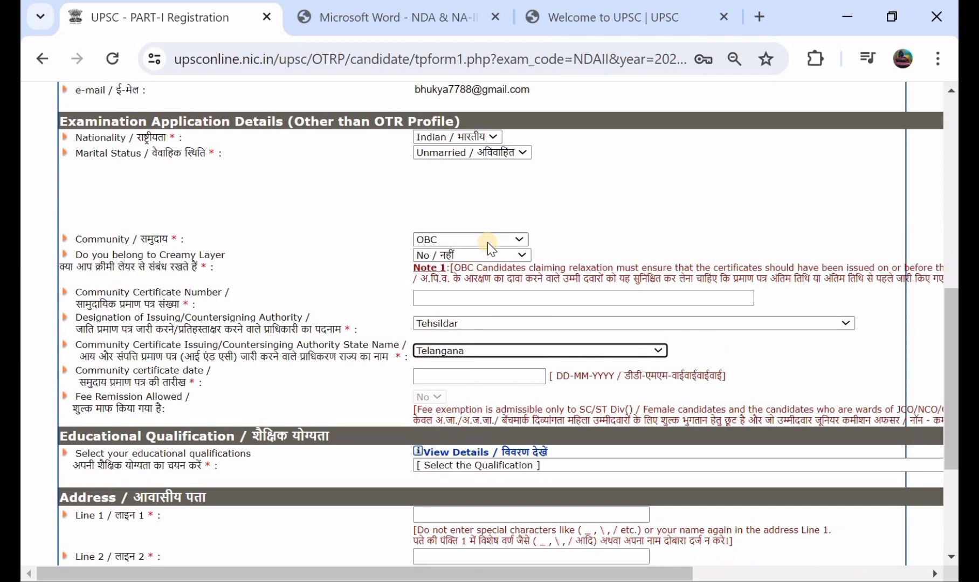
Change Community to ST and reselect Tehsildar and Telangana as the certificate issuer.
left_click(487, 241)
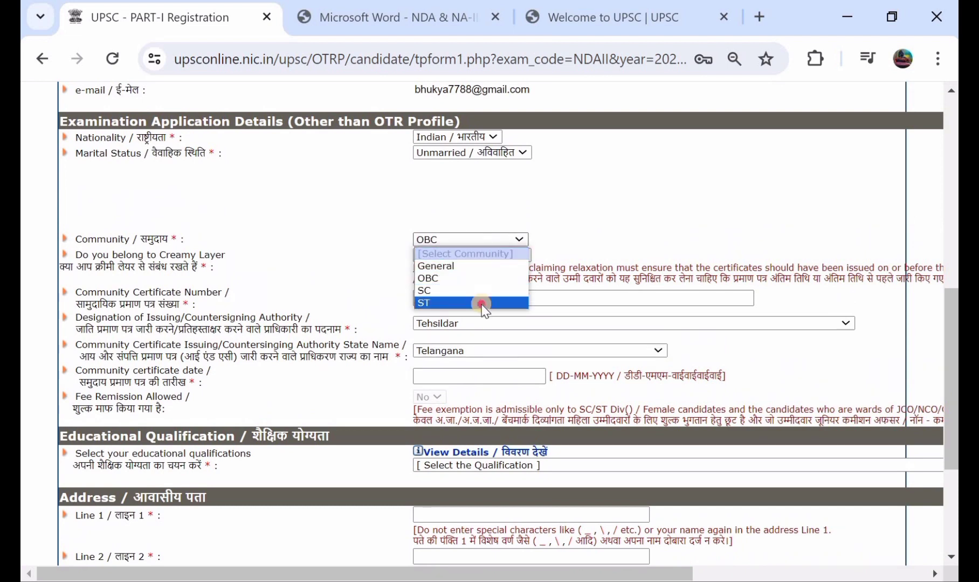
left_click(483, 303)
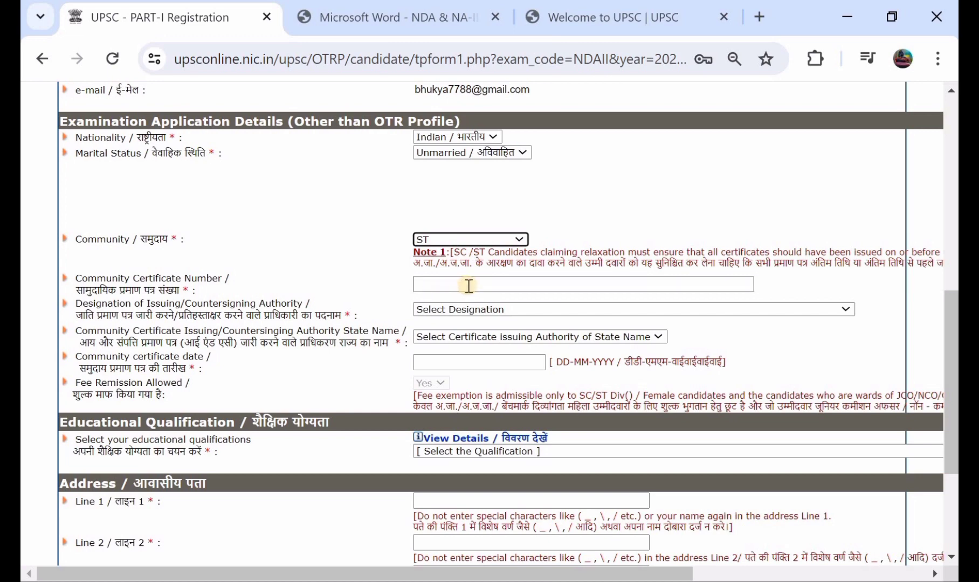
left_click(487, 308)
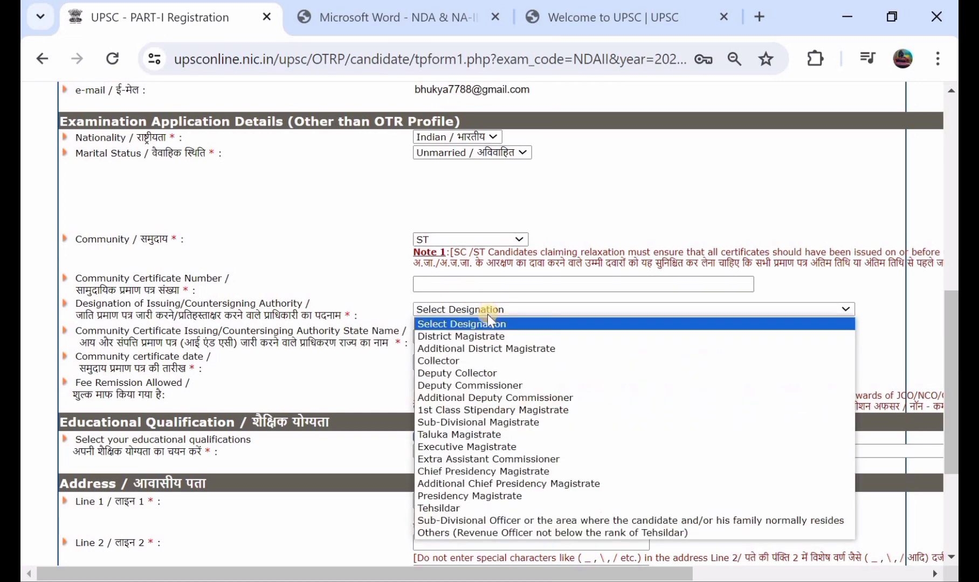
left_click(504, 508)
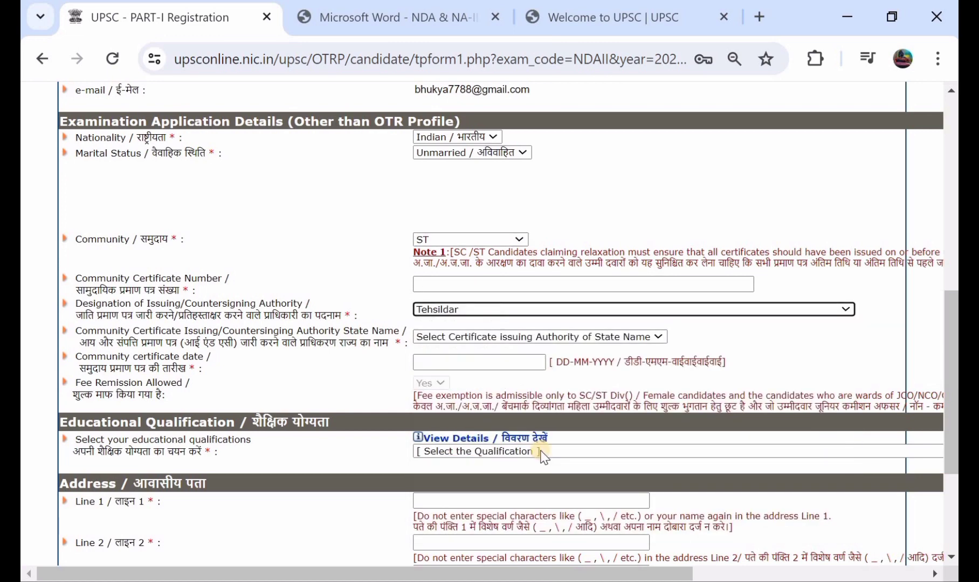
left_click(579, 336)
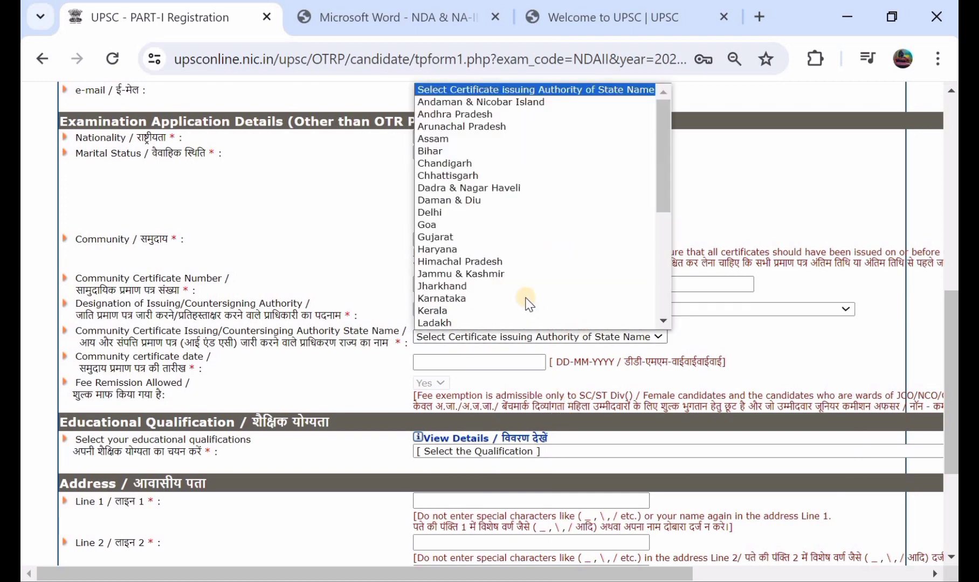
scroll(528, 300, "down", 4)
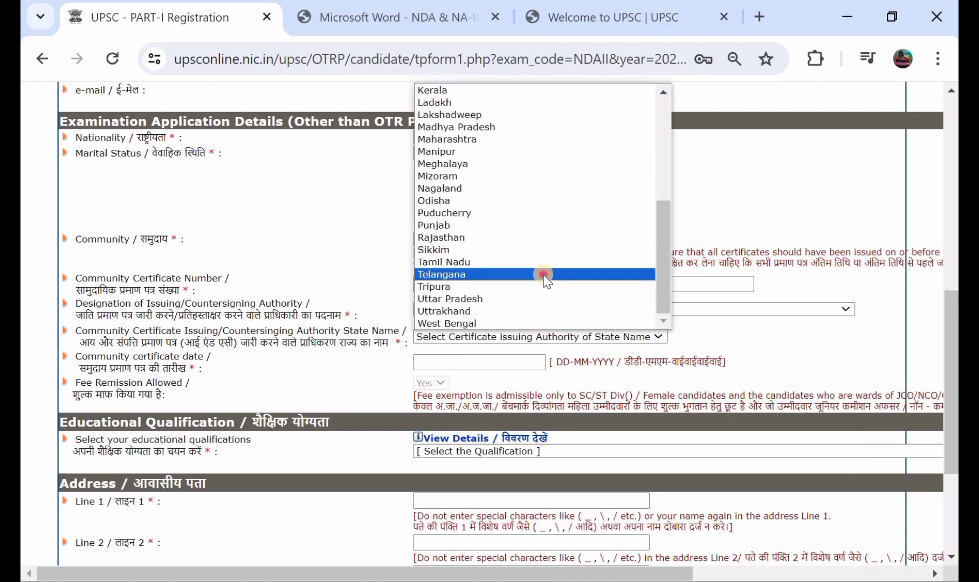
left_click(543, 276)
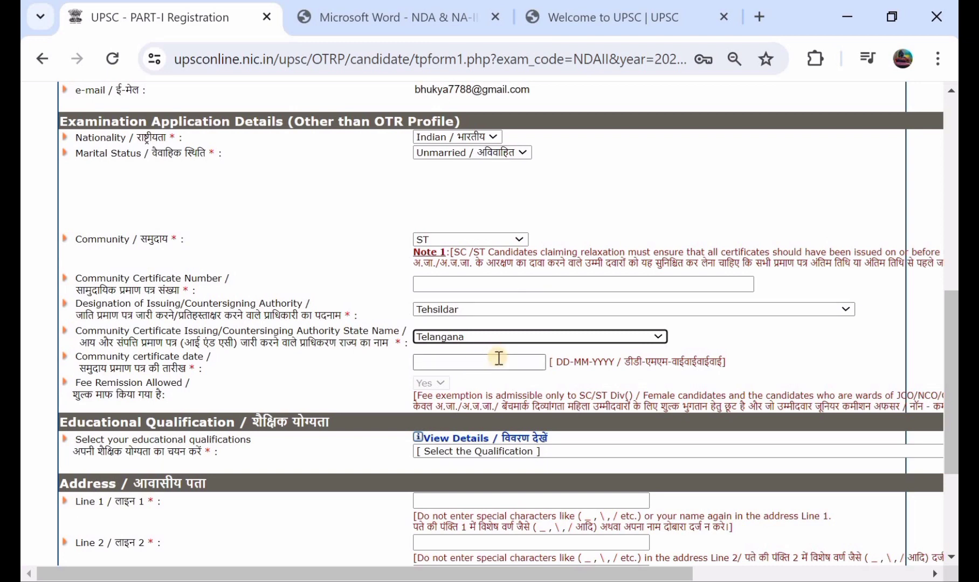
scroll(499, 358, "down", 3)
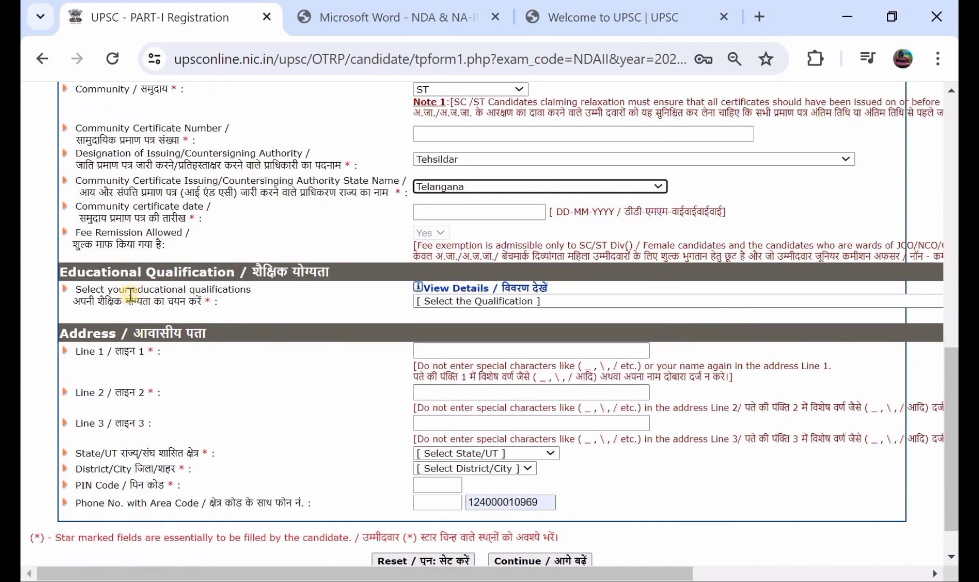
left_click(464, 290)
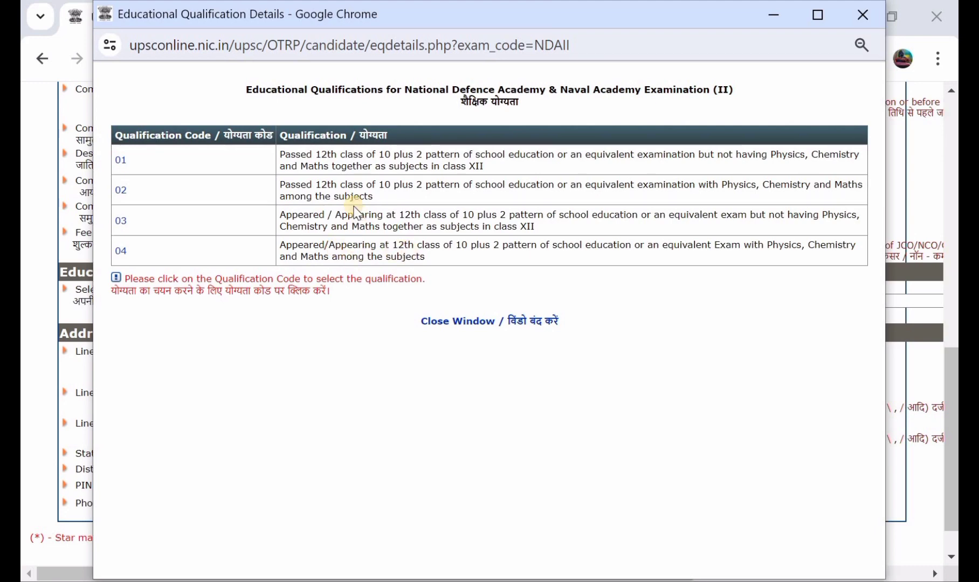
left_click(457, 320)
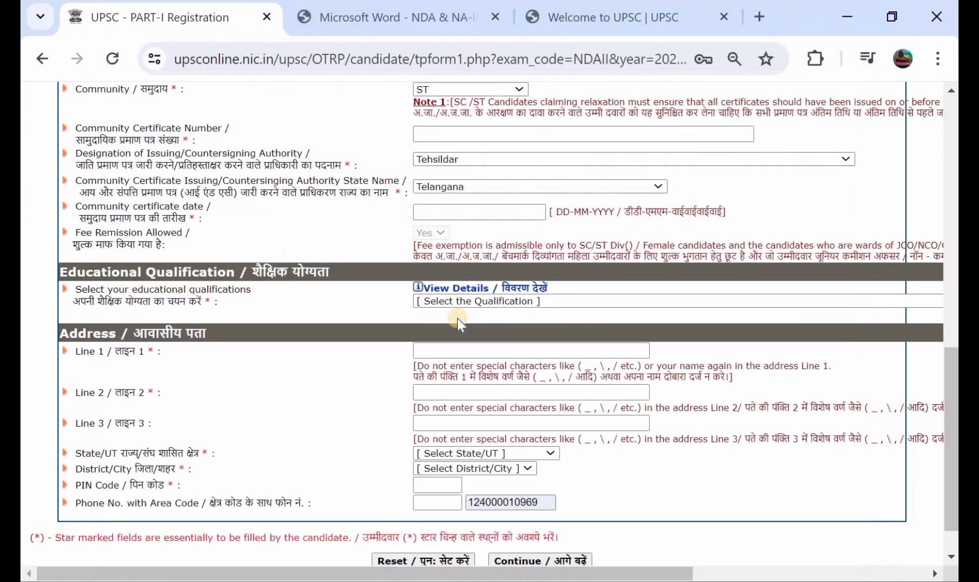
Choose Class 12 passed with Physics, Chemistry and Maths, and enter both address lines.
left_click(502, 300)
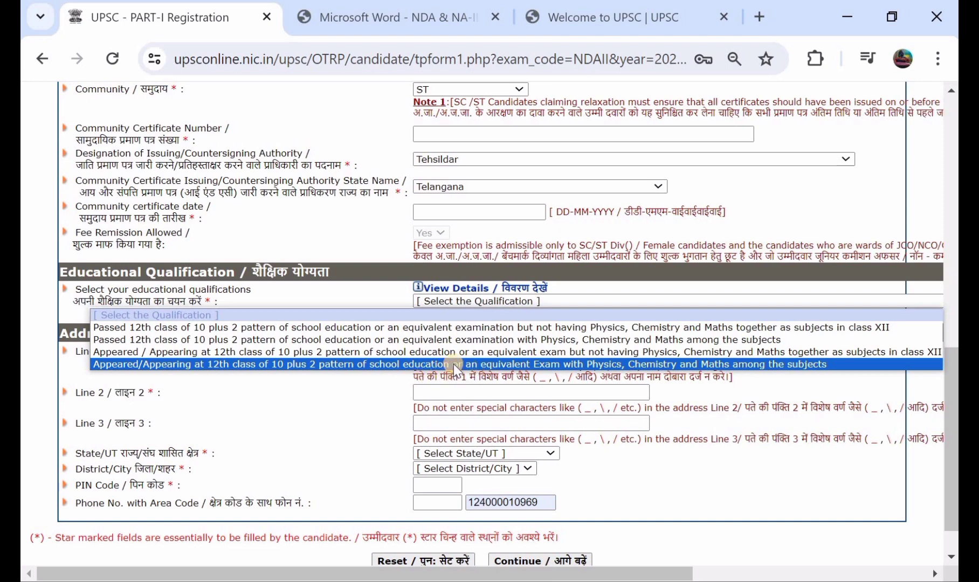
left_click(483, 340)
scroll(481, 346, "down", 1)
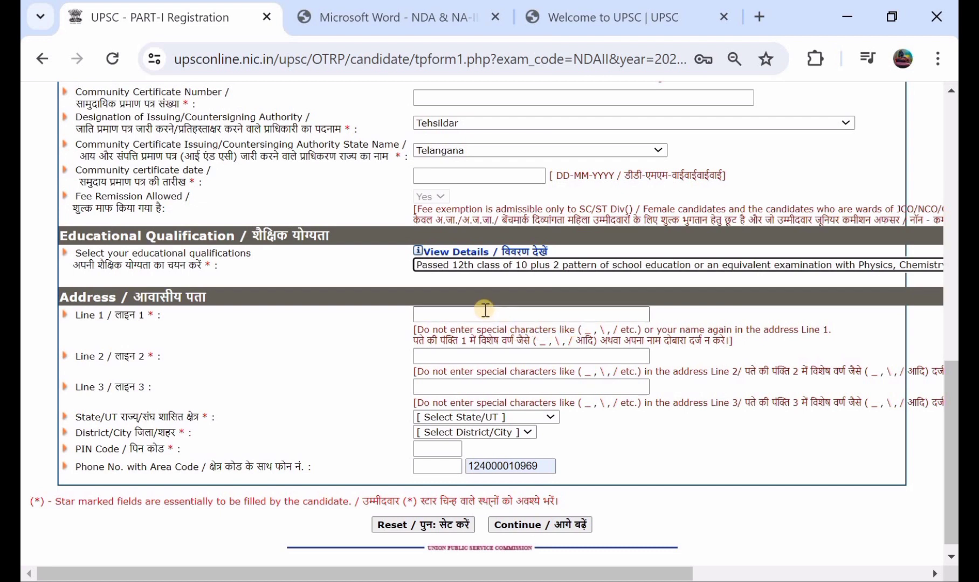
left_click(485, 310)
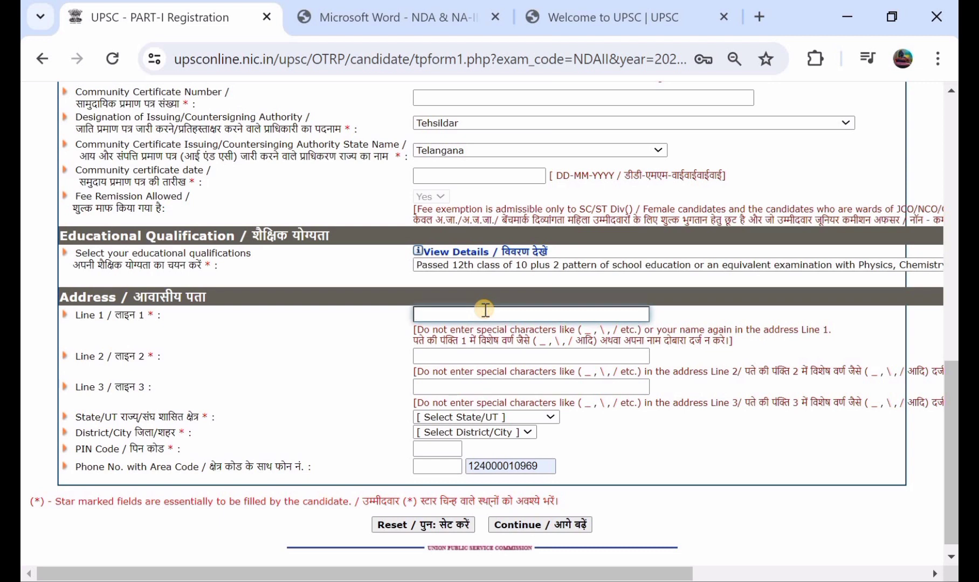
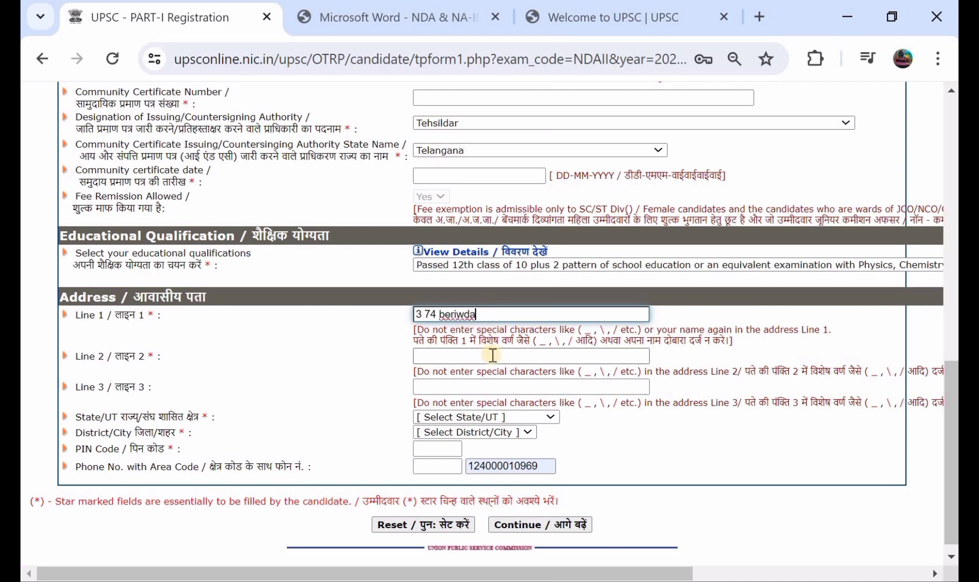
left_click(492, 355)
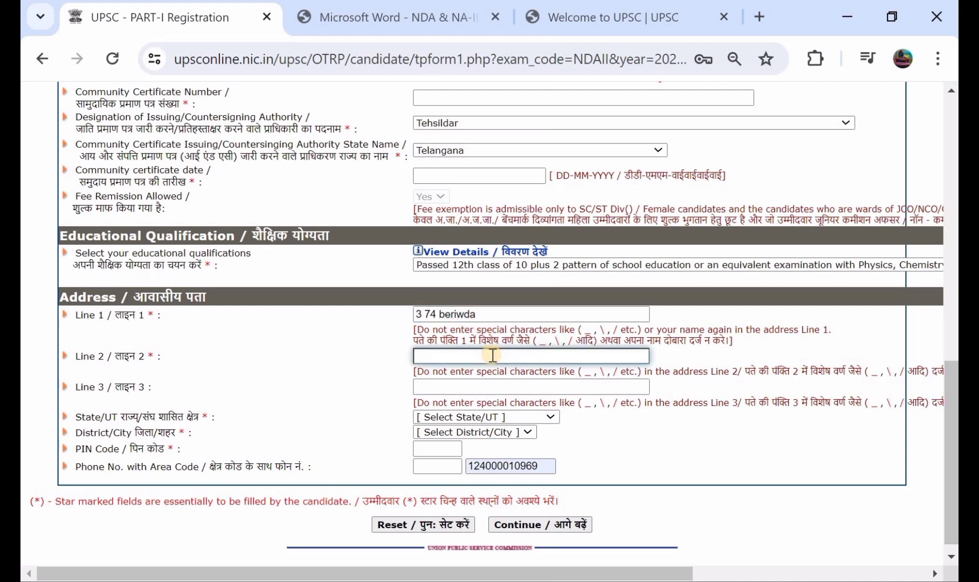
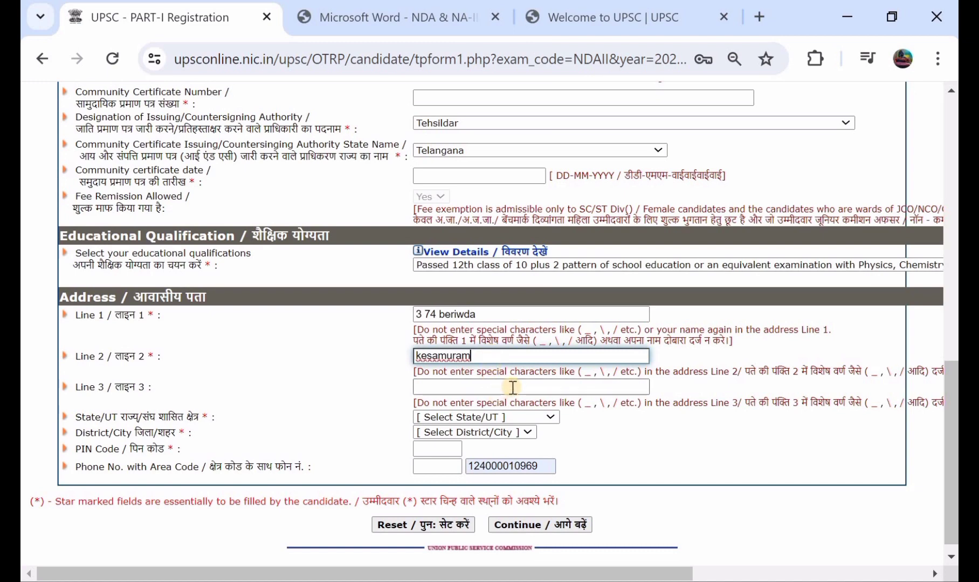
Set address state Telangana and district Mahabubabad, enter the PIN code, and continue.
scroll(513, 388, "down", 1)
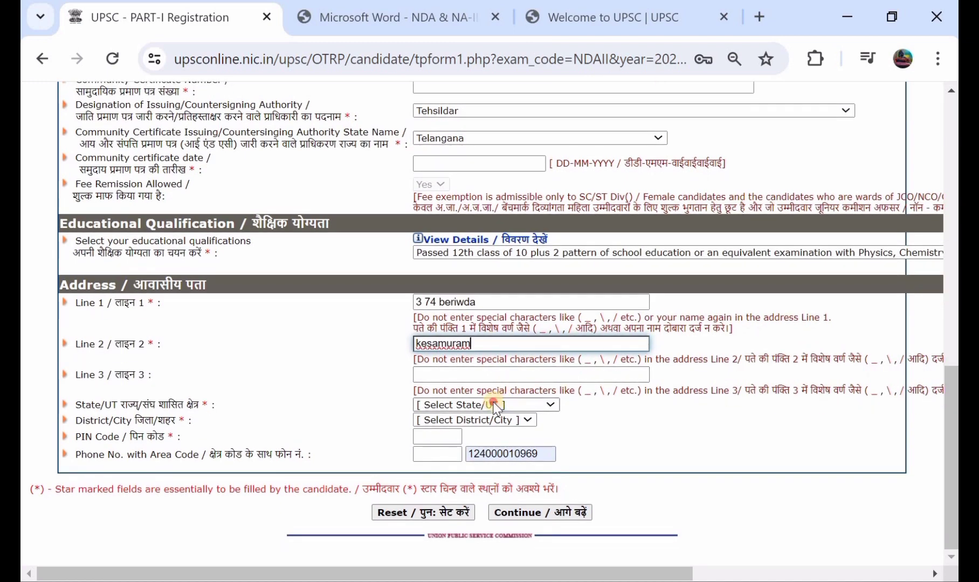
left_click(494, 405)
scroll(497, 365, "down", 5)
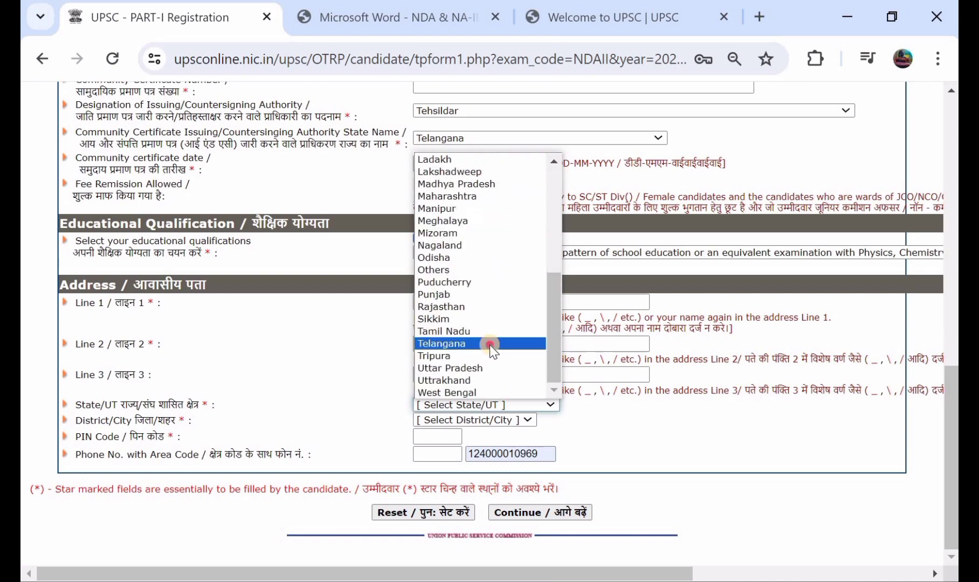
left_click(493, 345)
left_click(492, 421)
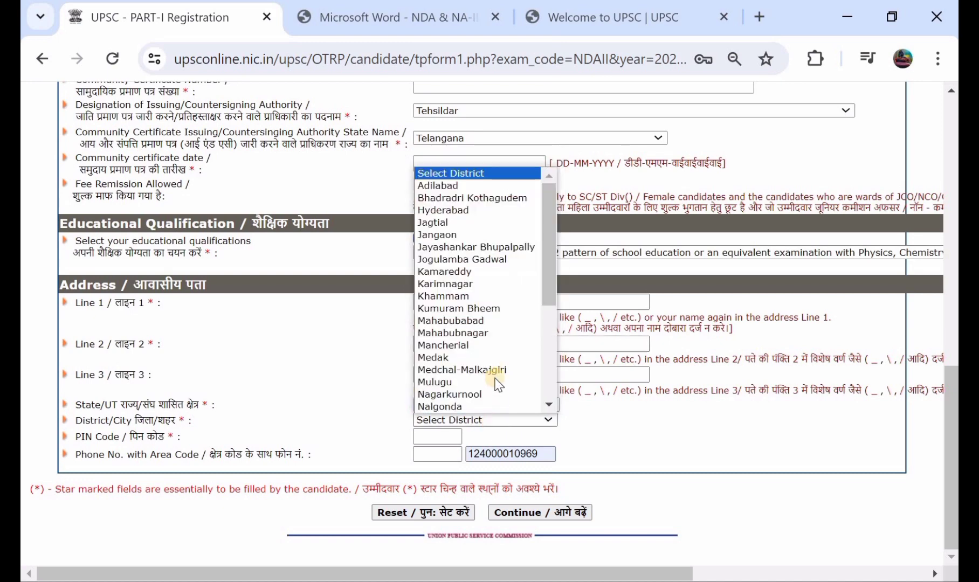
scroll(490, 351, "down", 1)
left_click(489, 309)
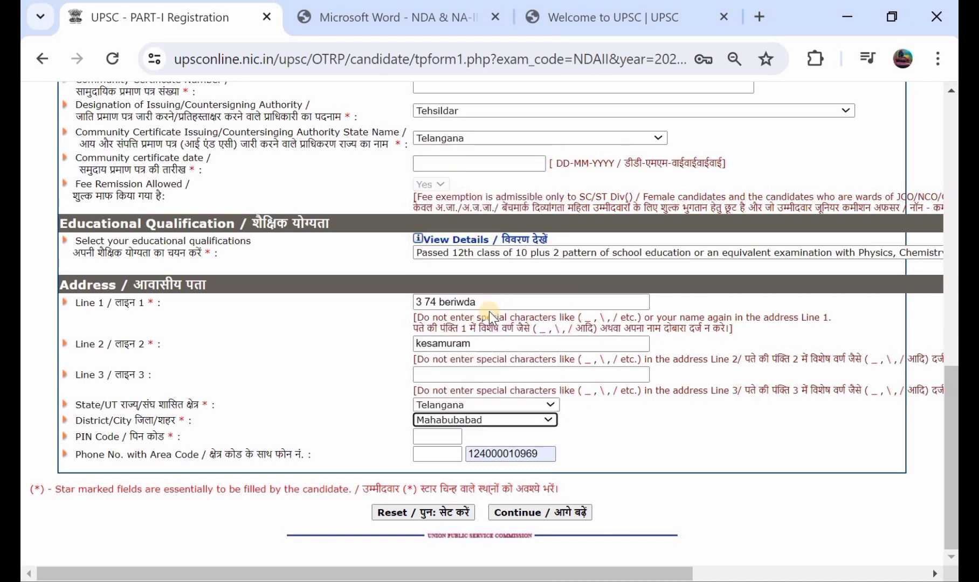
left_click(450, 435)
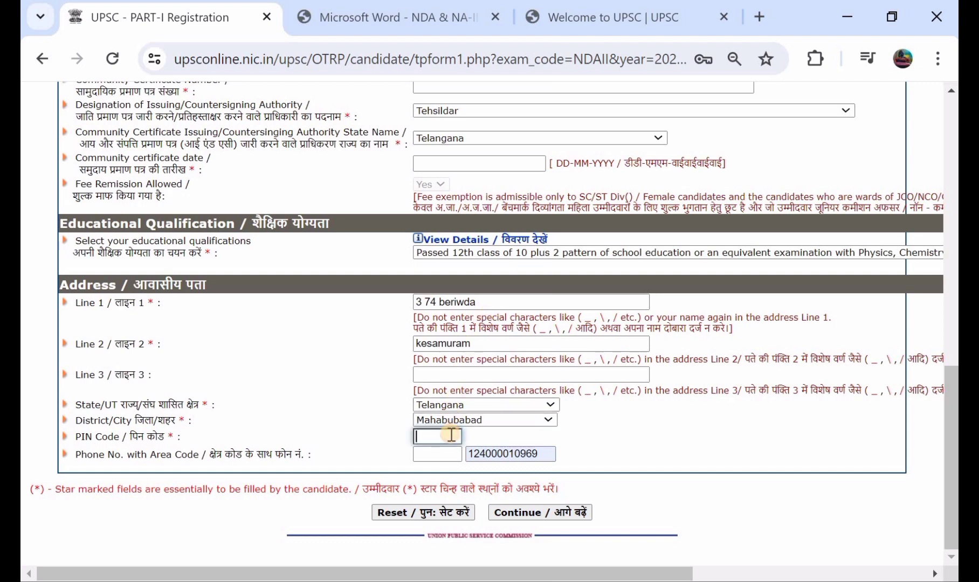
type("506101")
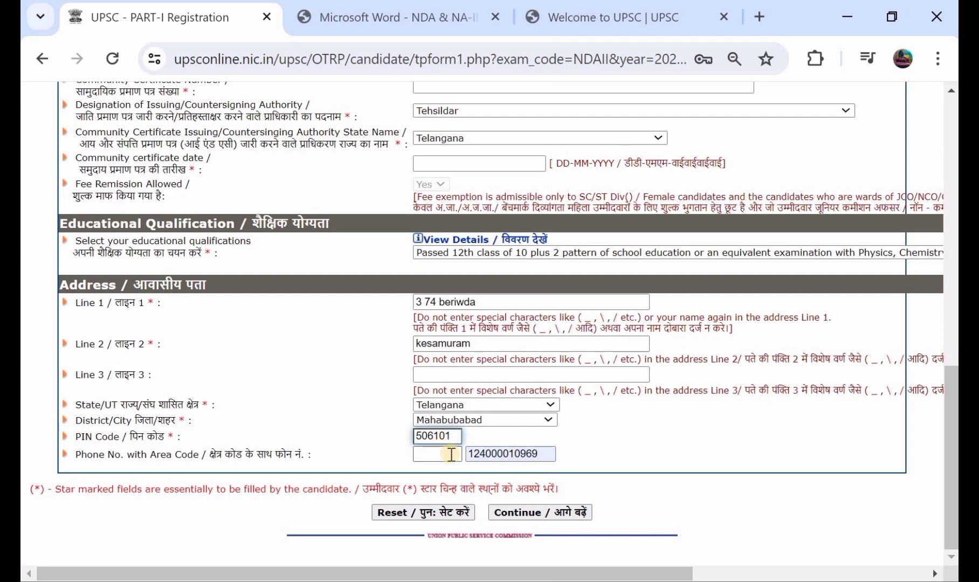
scroll(481, 272, "up", 2)
scroll(485, 275, "down", 2)
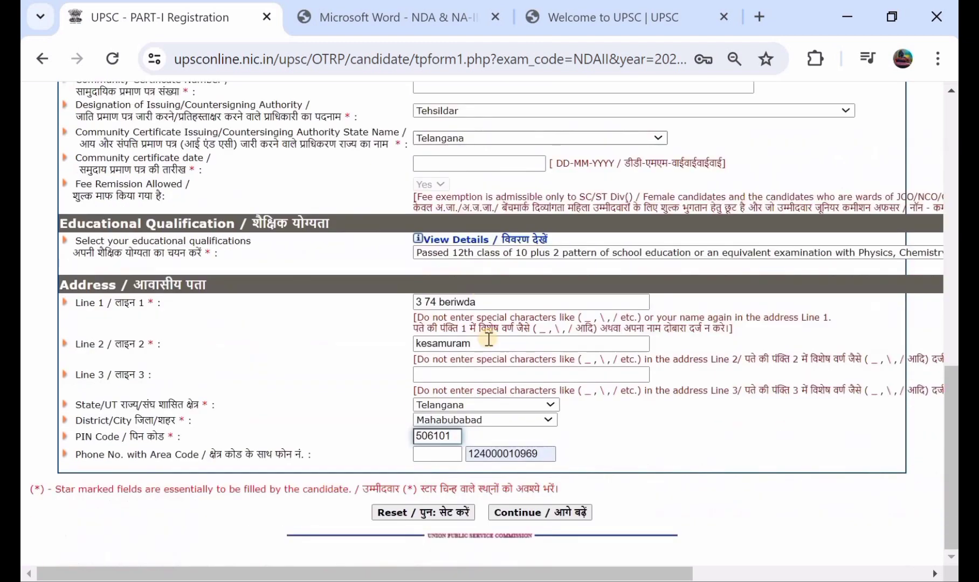
left_click(522, 513)
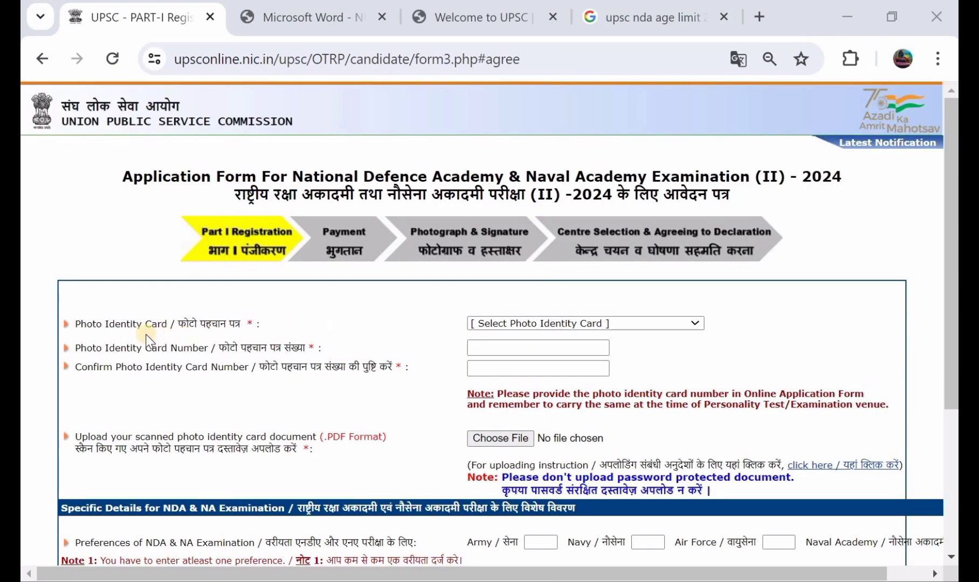
Swap the Aadhaar photo ID for 'Photo ID issued by Central/State Government'.
left_click(510, 324)
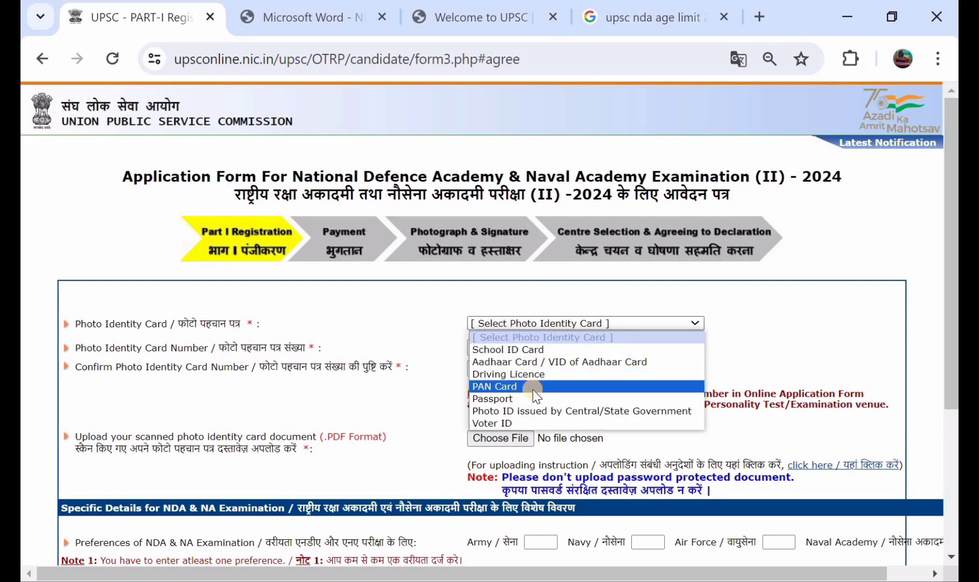
left_click(567, 362)
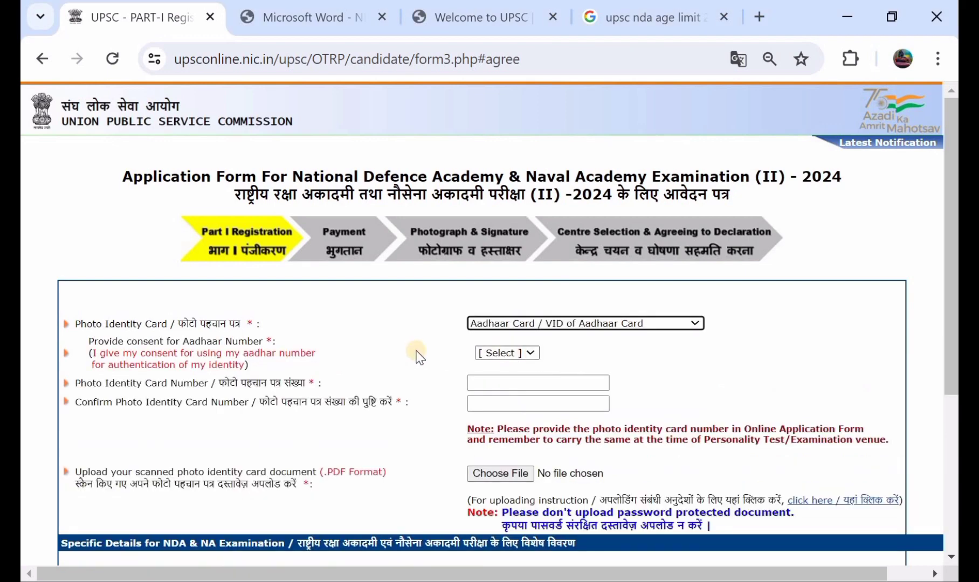
left_click(511, 355)
left_click(512, 380)
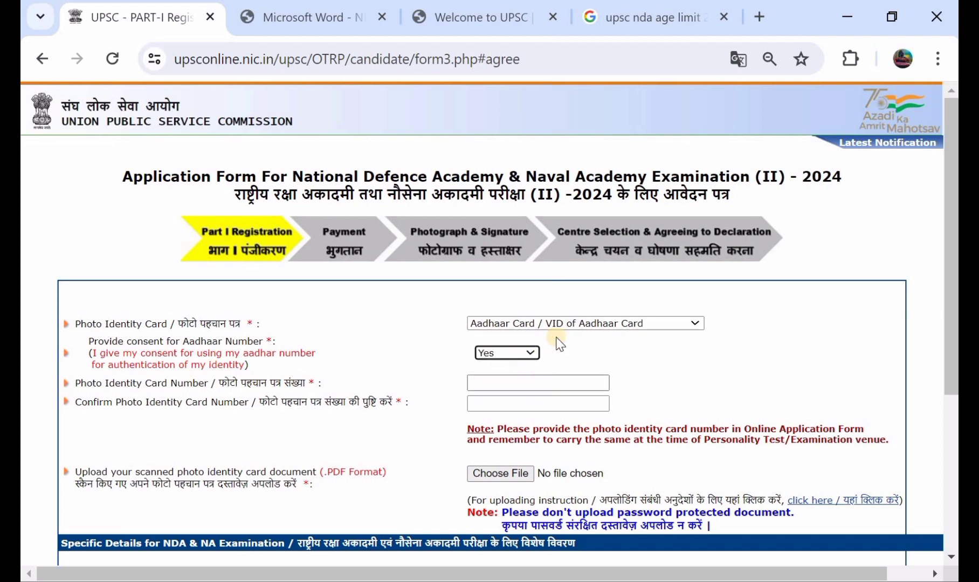
left_click(518, 385)
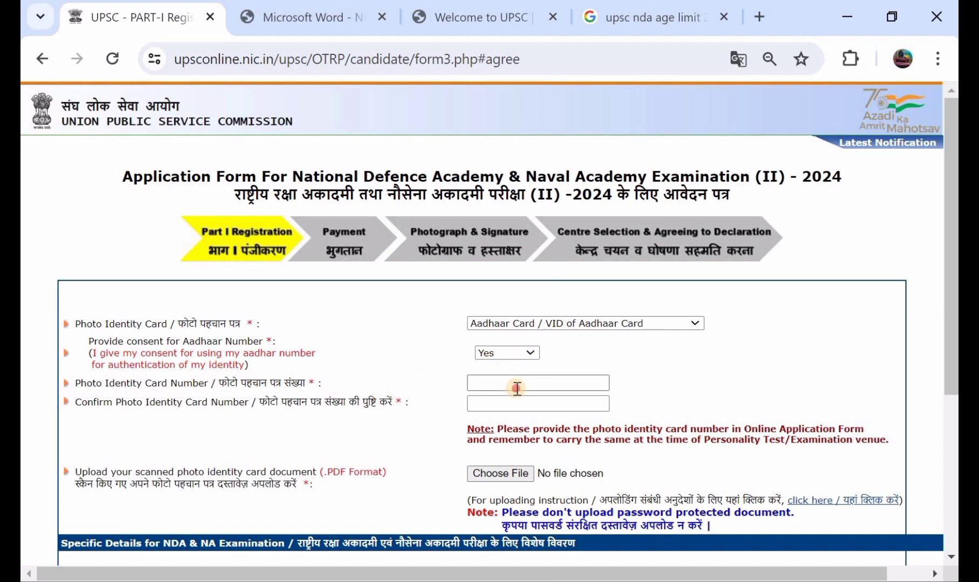
left_click(520, 402)
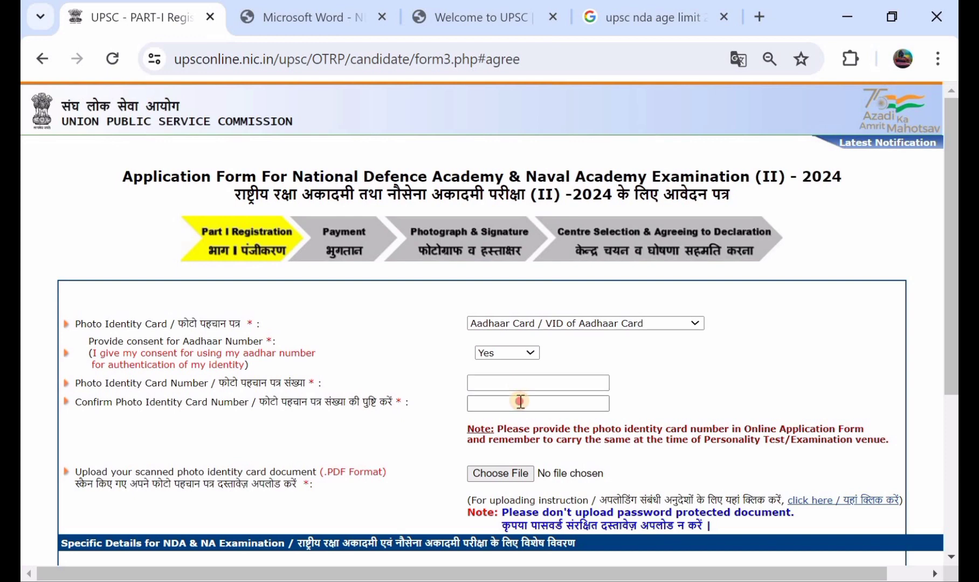
scroll(520, 402, "down", 1)
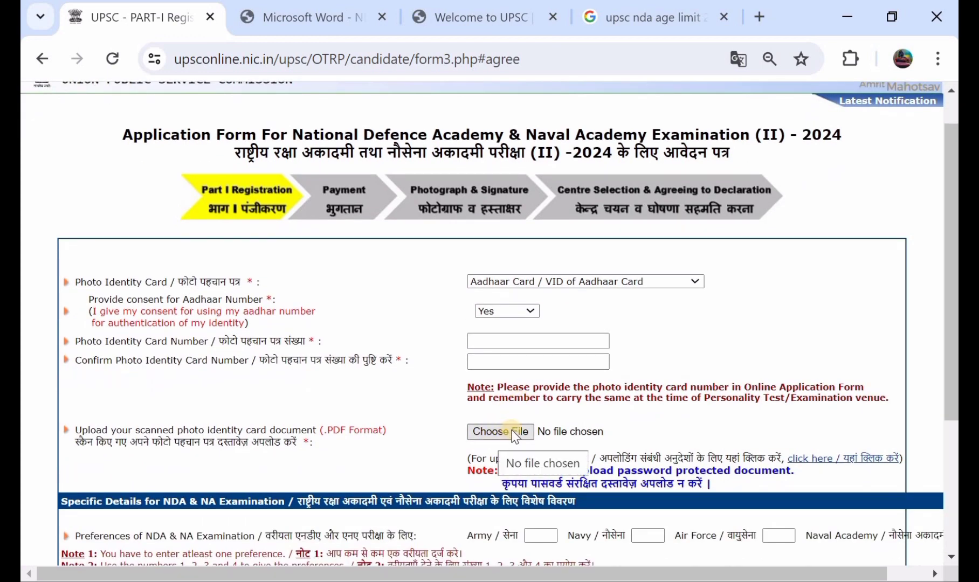
left_click(514, 285)
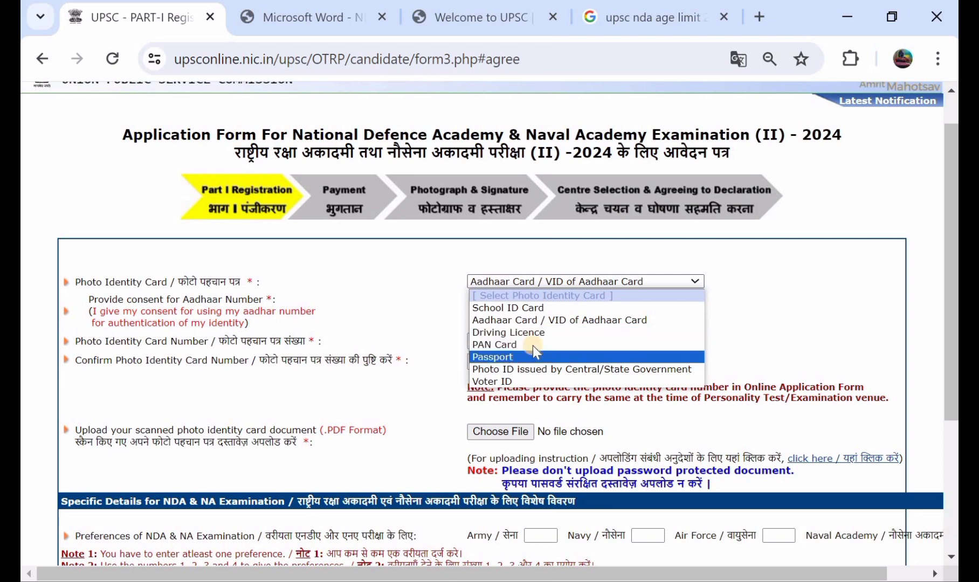
left_click(569, 369)
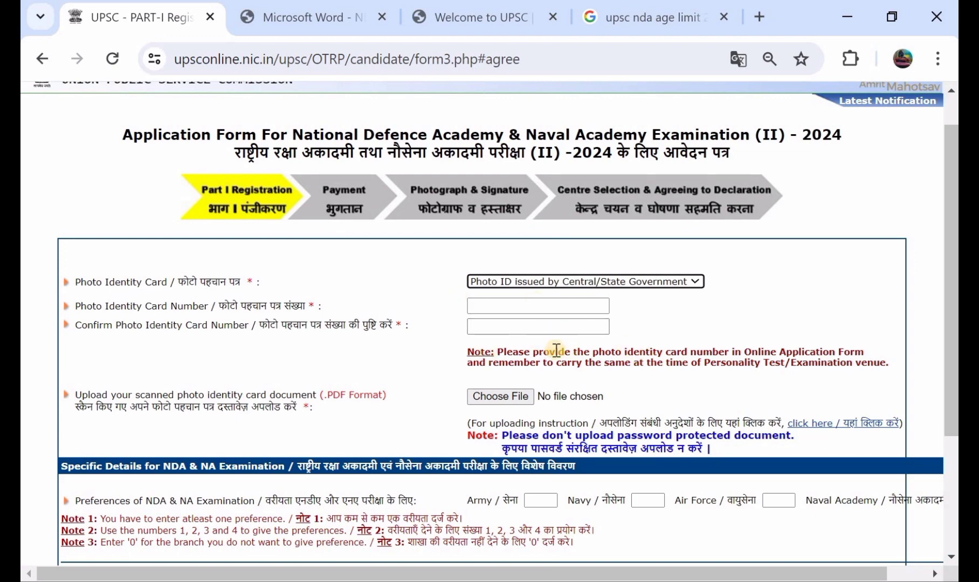
Scroll to the service preference boxes and enter 1 as the Army preference.
scroll(557, 351, "down", 3)
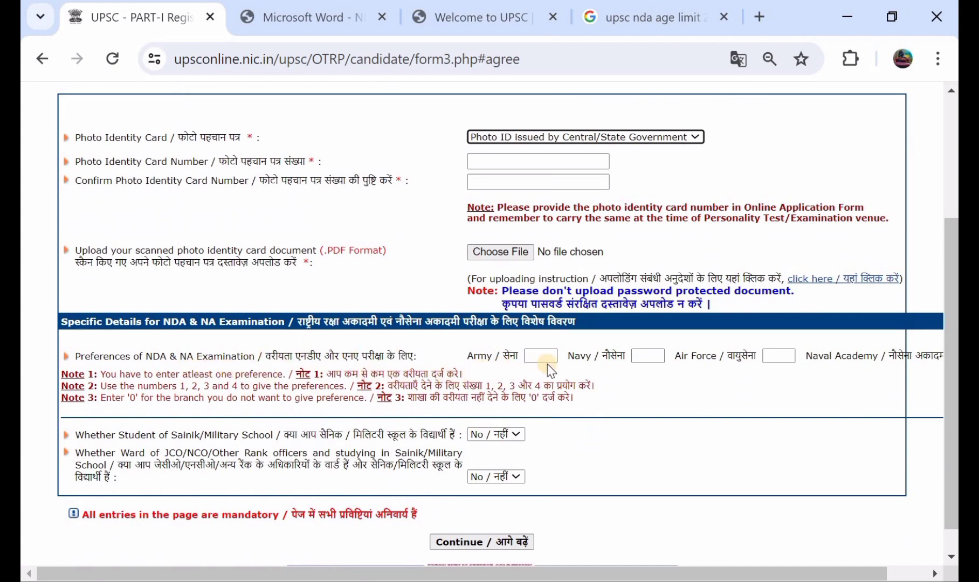
scroll(644, 362, "right", 1)
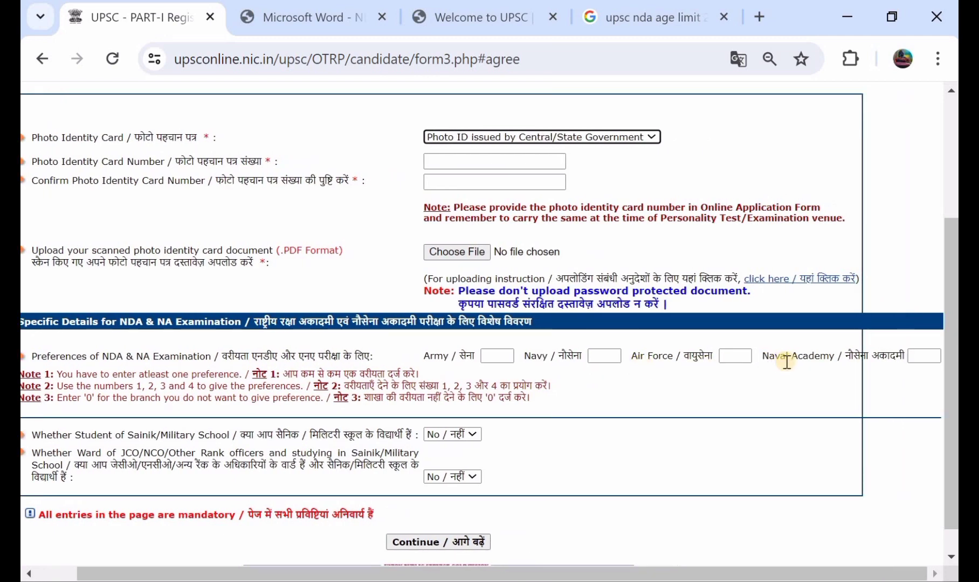
scroll(476, 372, "left", 1)
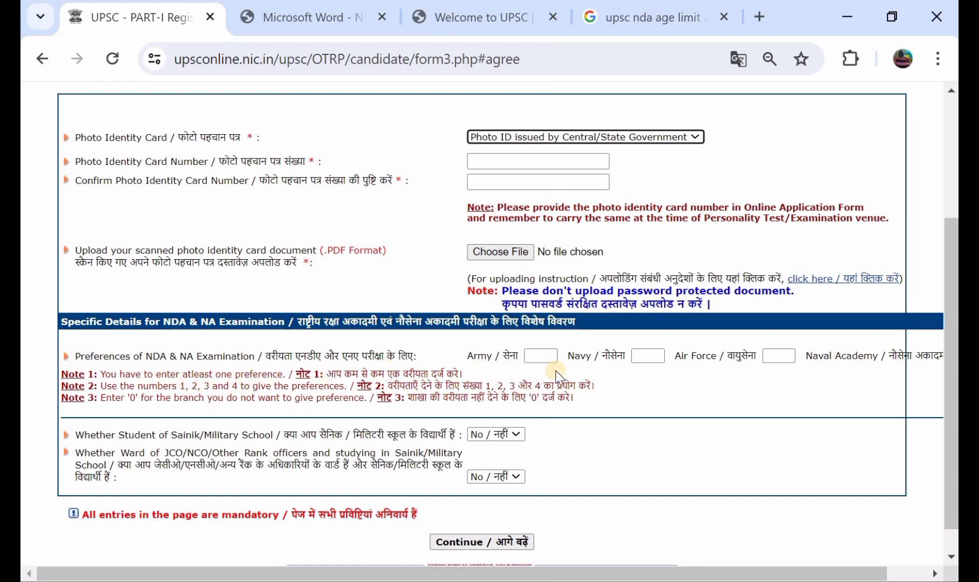
scroll(552, 370, "right", 2)
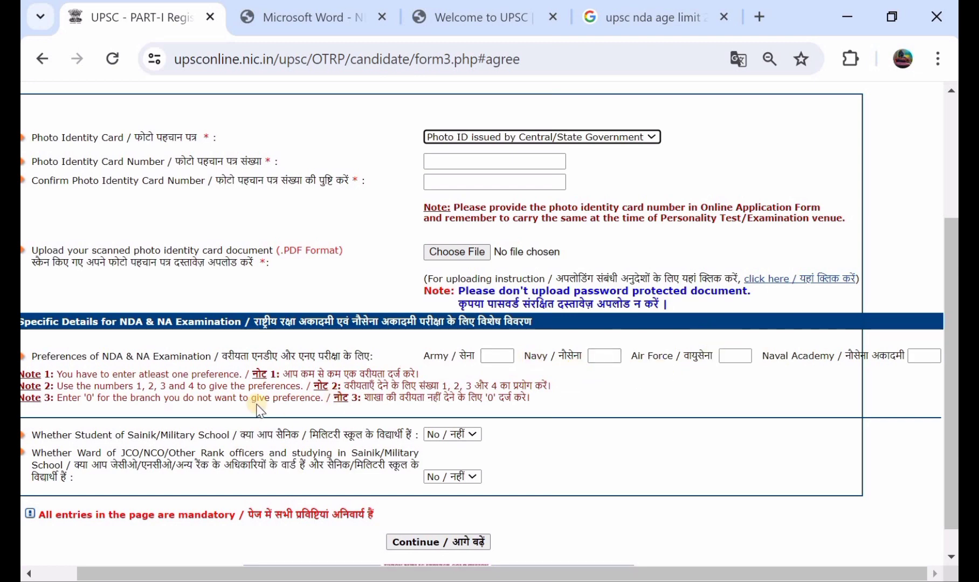
scroll(258, 411, "left", 1)
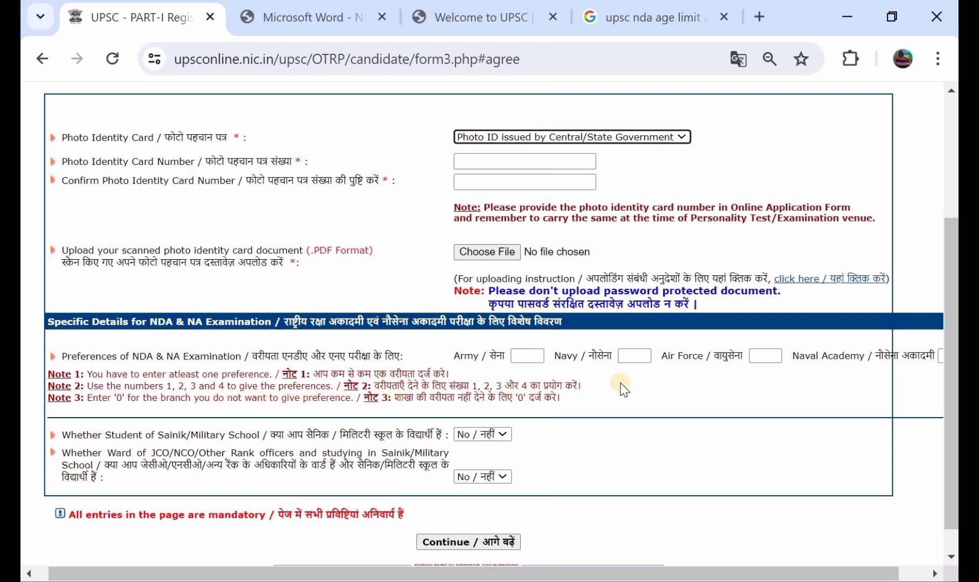
scroll(623, 389, "right", 1)
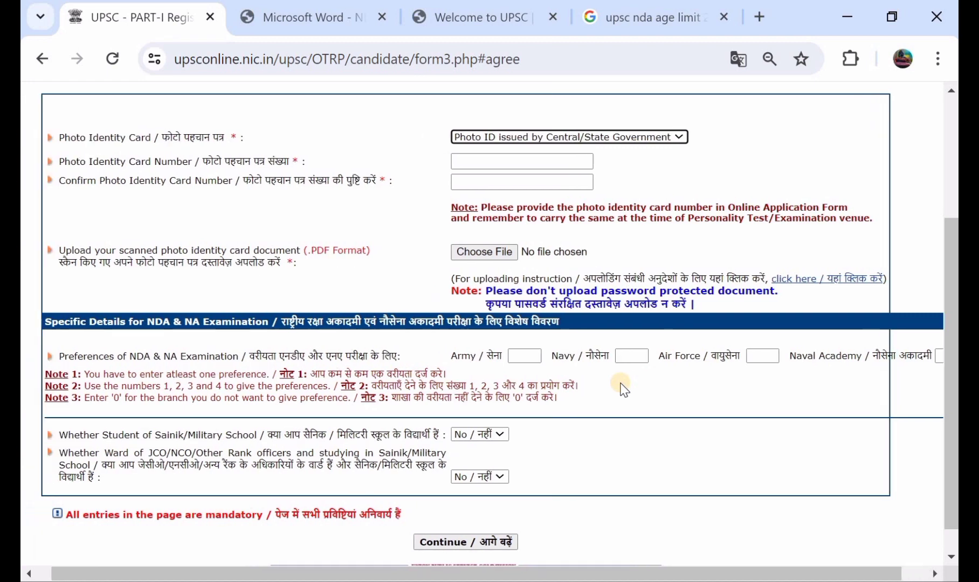
scroll(622, 389, "left", 1)
left_click(521, 357)
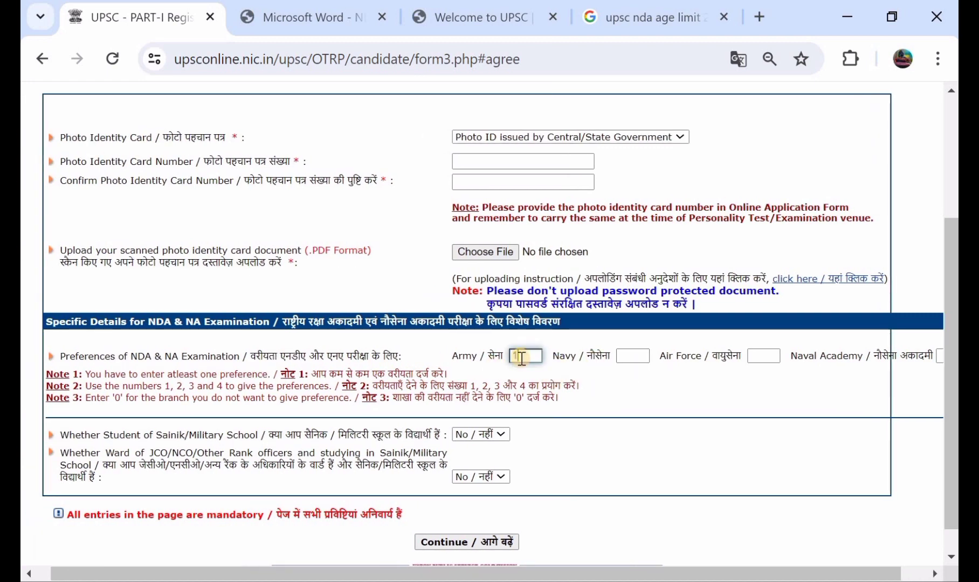
Enter 2 for Air Force, and 0 for both Navy and Naval Academy.
scroll(521, 358, "right", 1)
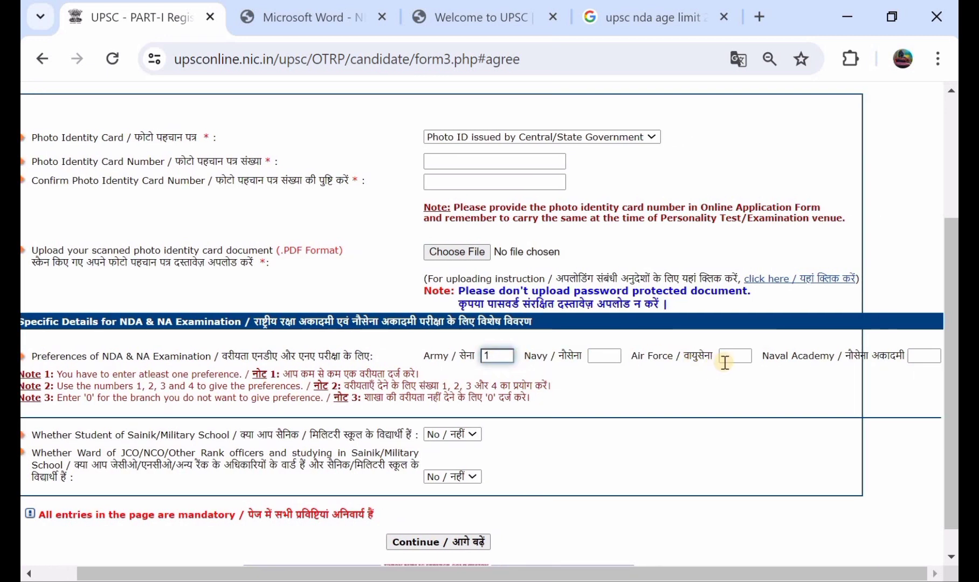
left_click(729, 359)
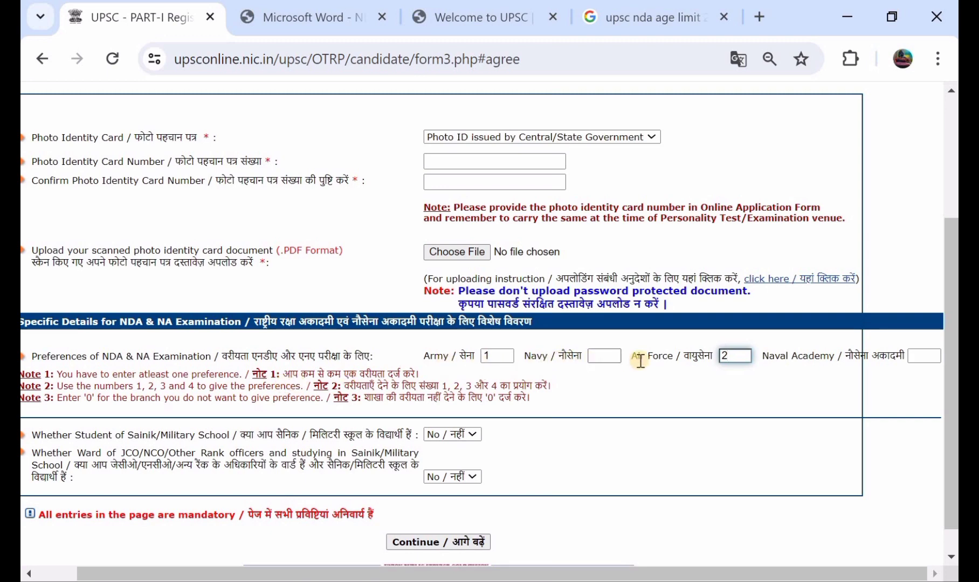
left_click(604, 357)
type("0")
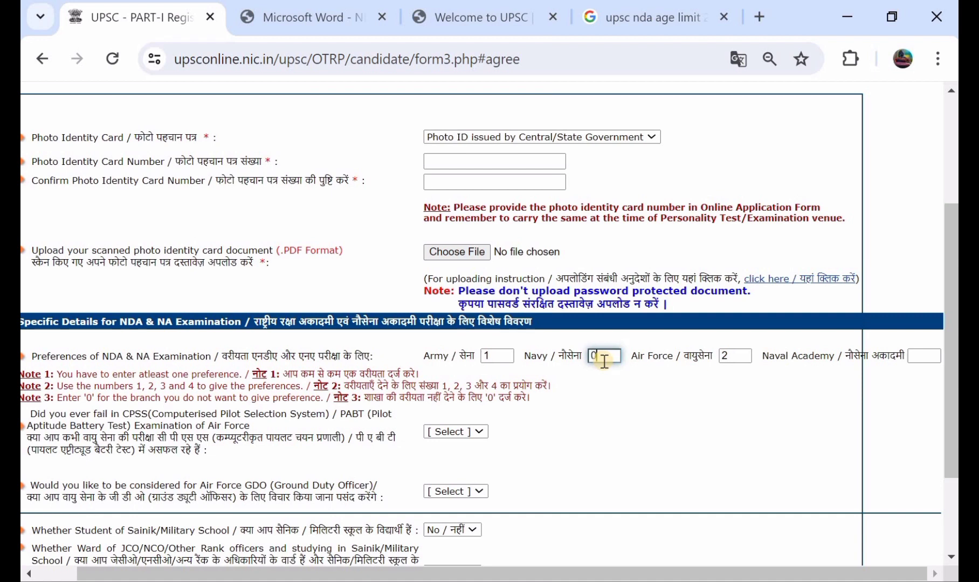
left_click(932, 356)
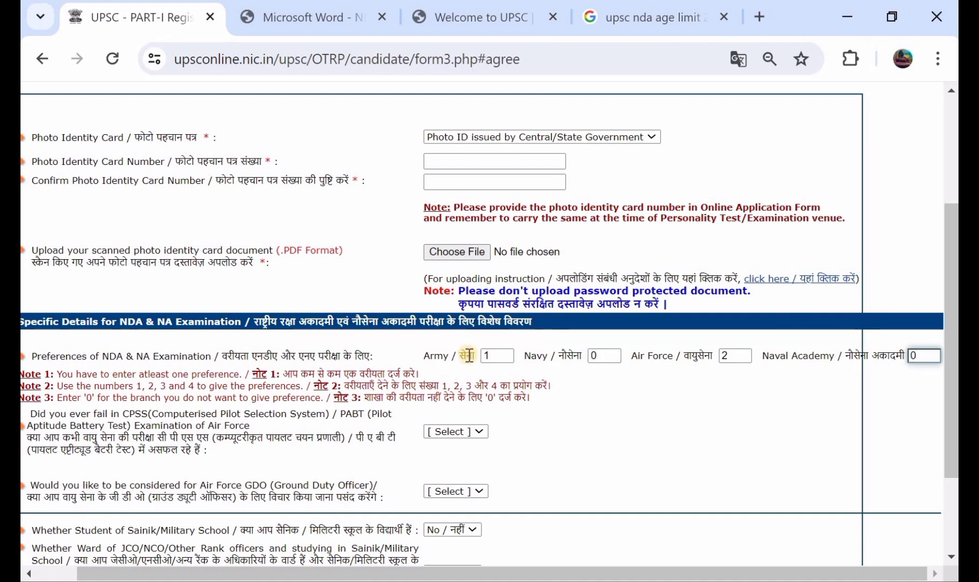
scroll(468, 356, "left", 2)
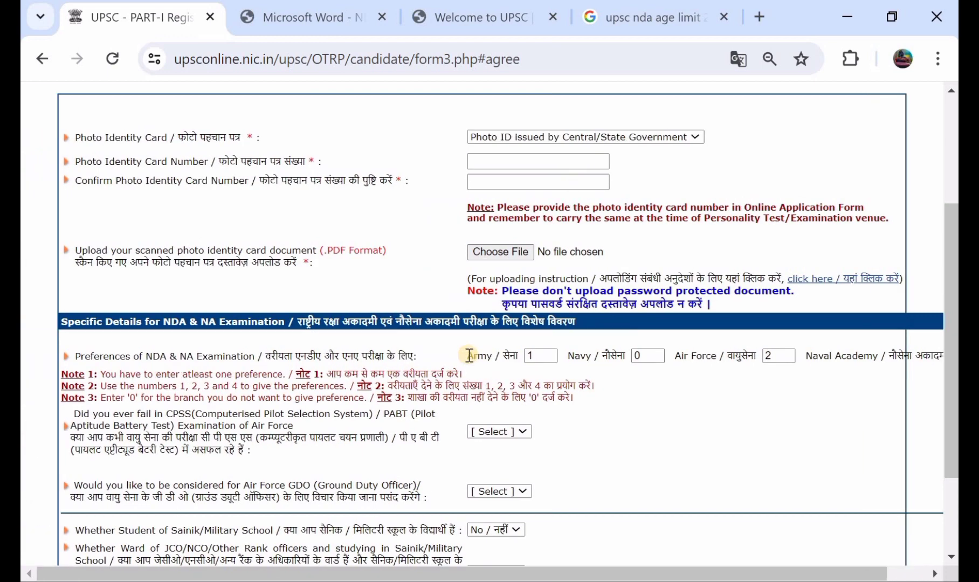
scroll(468, 356, "down", 1)
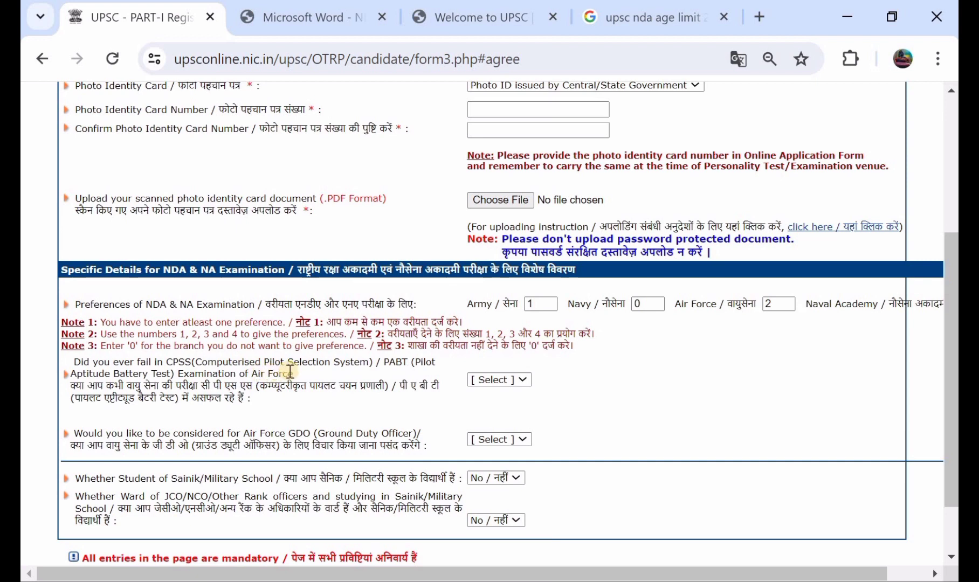
Answer No to the CPSS/PABT failure question and Yes to Air Force GDO consideration.
left_click(481, 381)
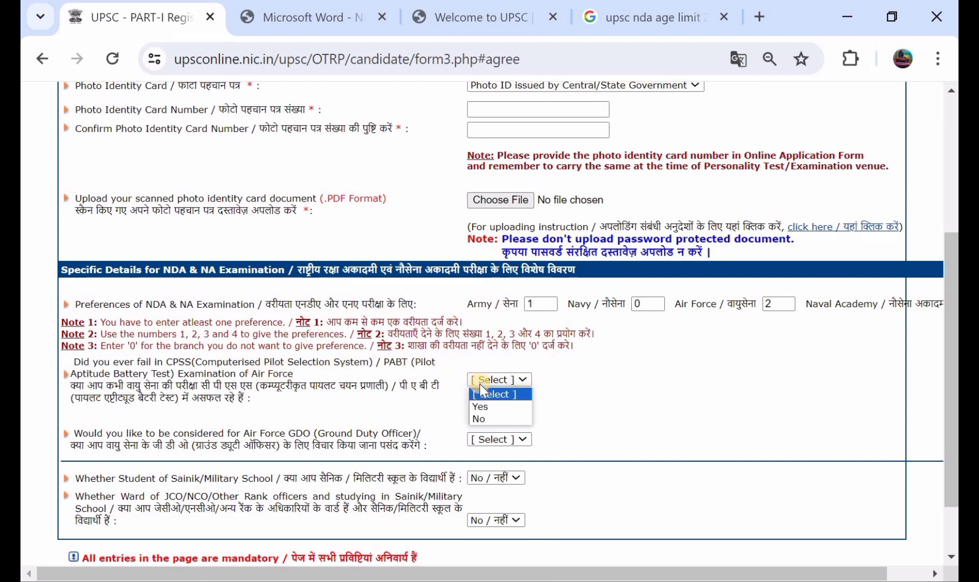
left_click(493, 420)
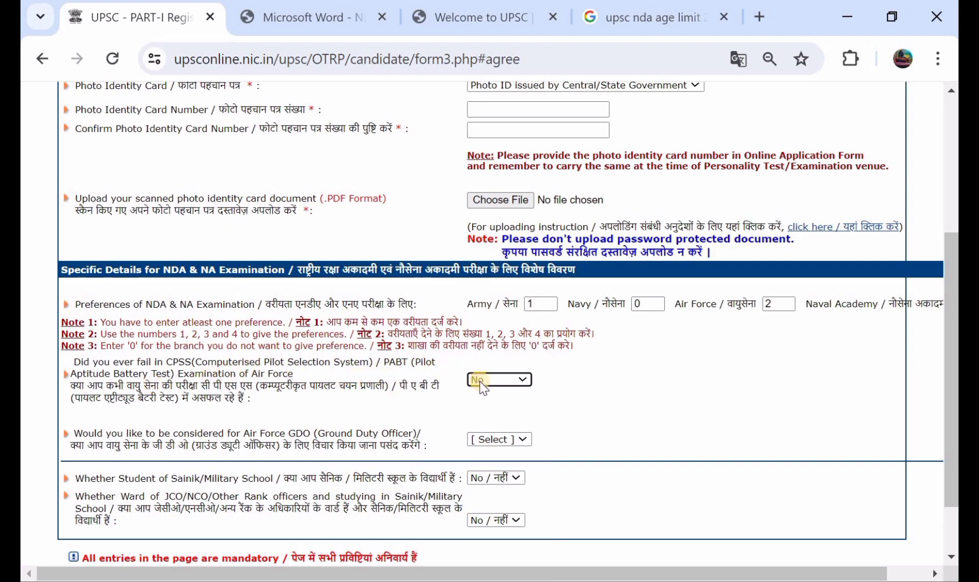
scroll(496, 383, "down", 1)
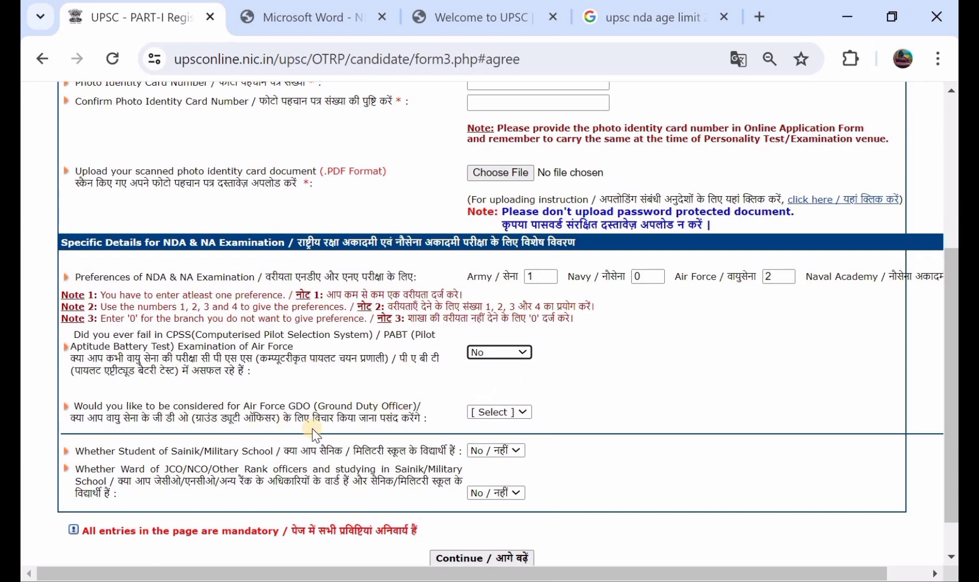
left_click(480, 413)
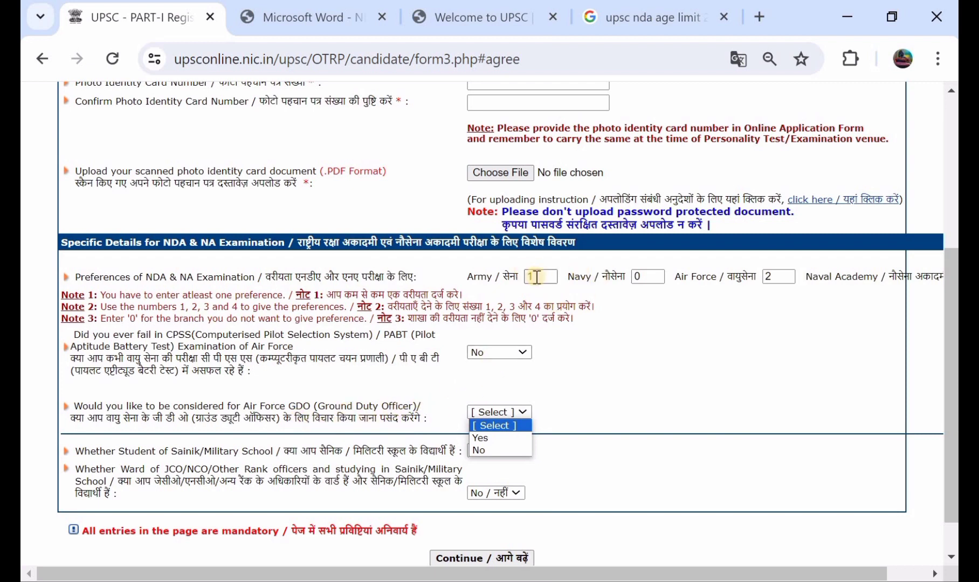
left_click(512, 439)
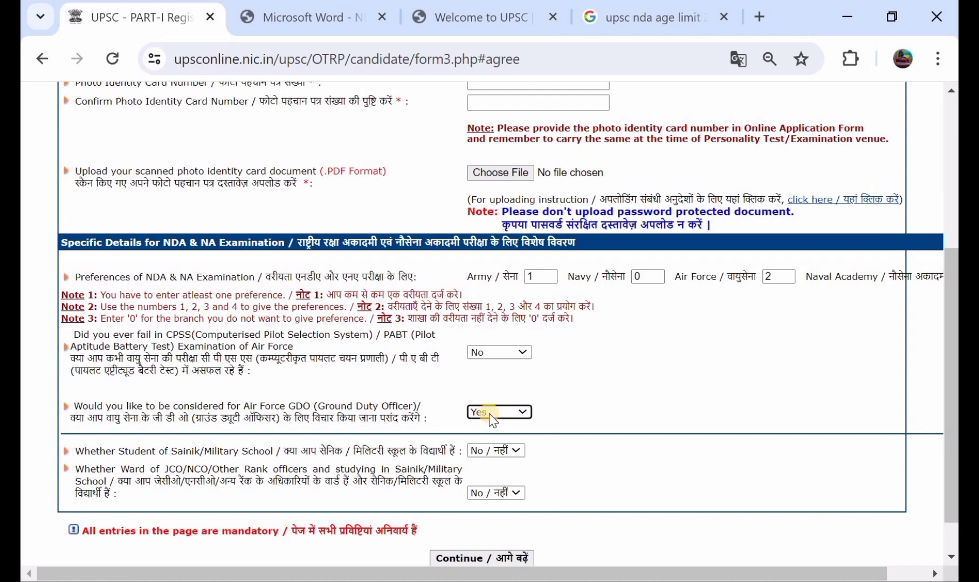
Keep No for the Sainik School and JCO/NCO ward questions, then continue to verification.
scroll(489, 414, "down", 1)
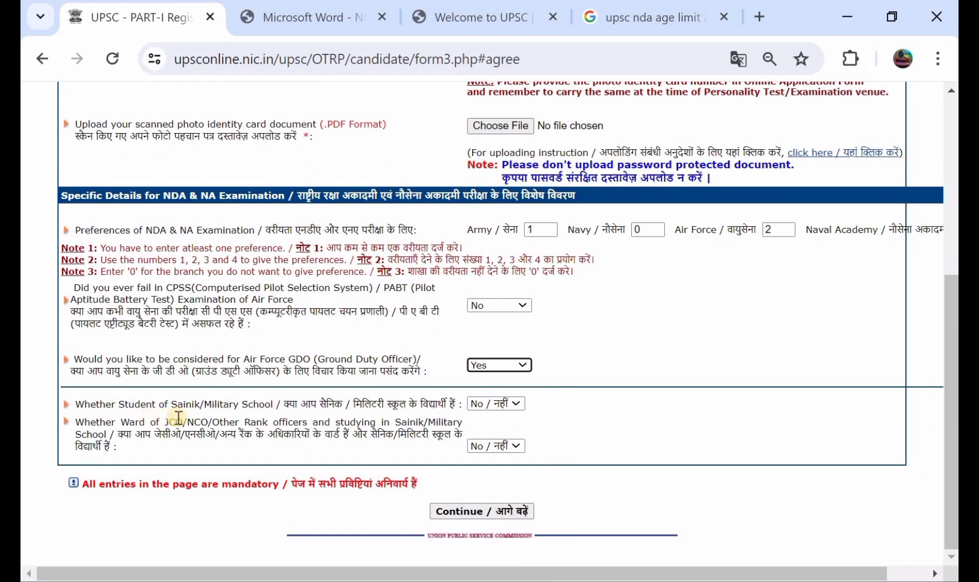
left_click(489, 407)
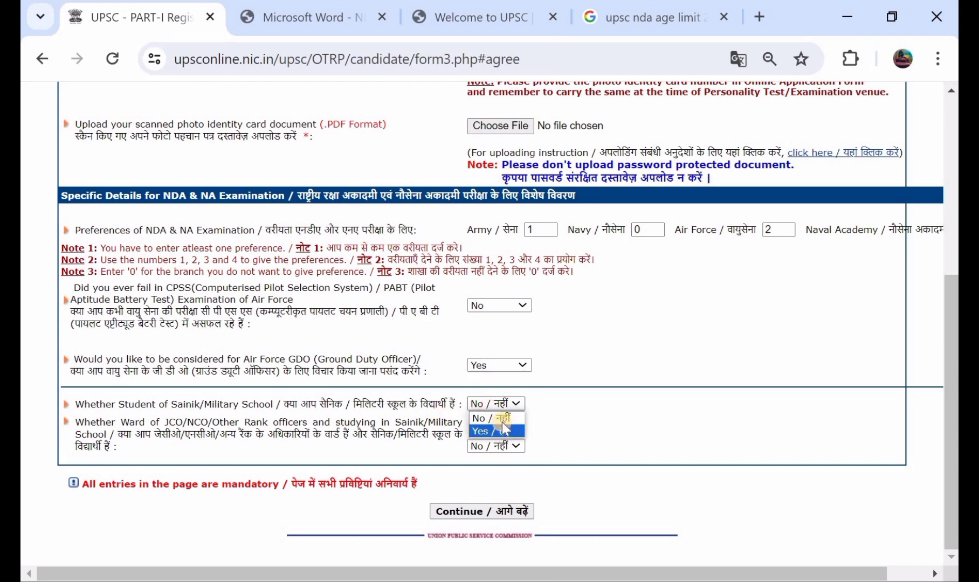
left_click(503, 419)
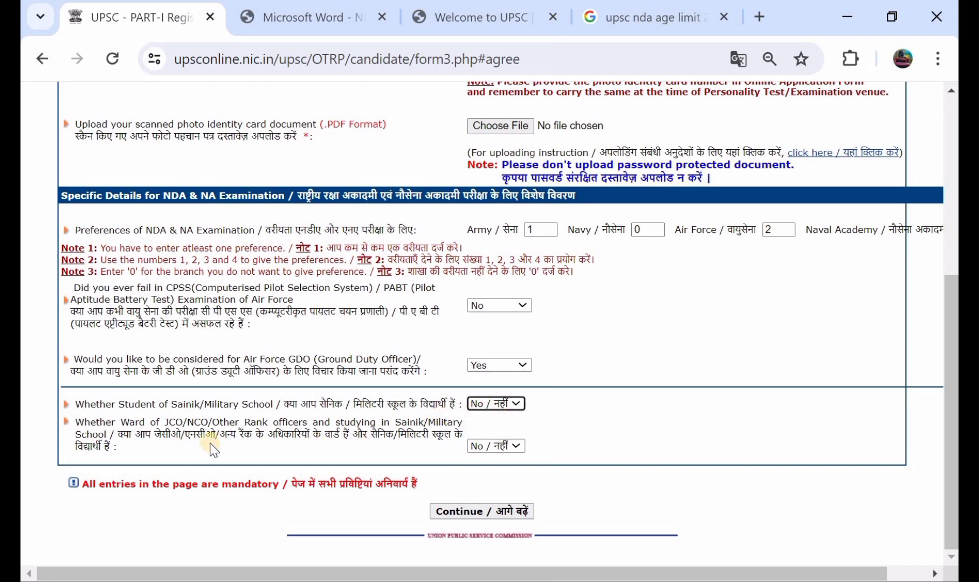
left_click(475, 447)
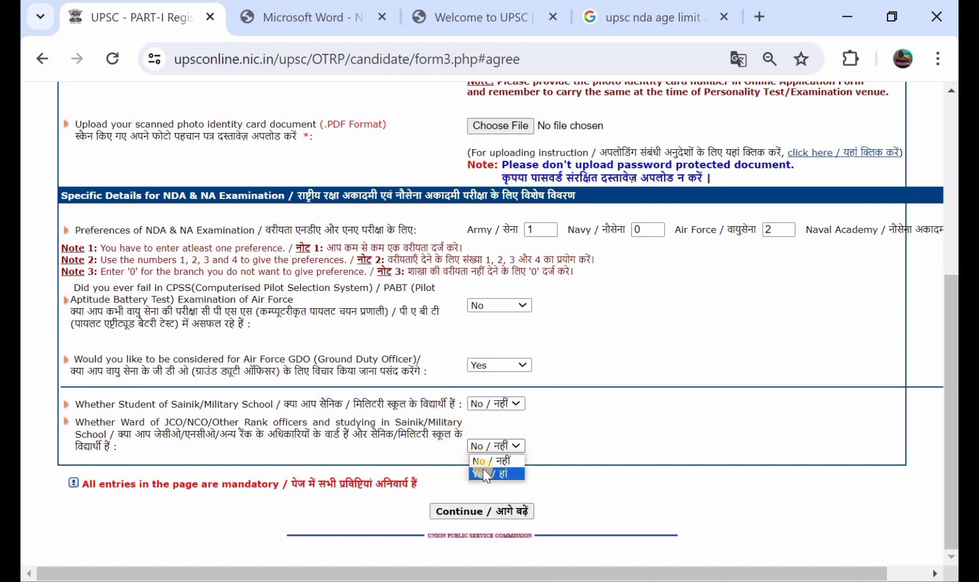
left_click(490, 462)
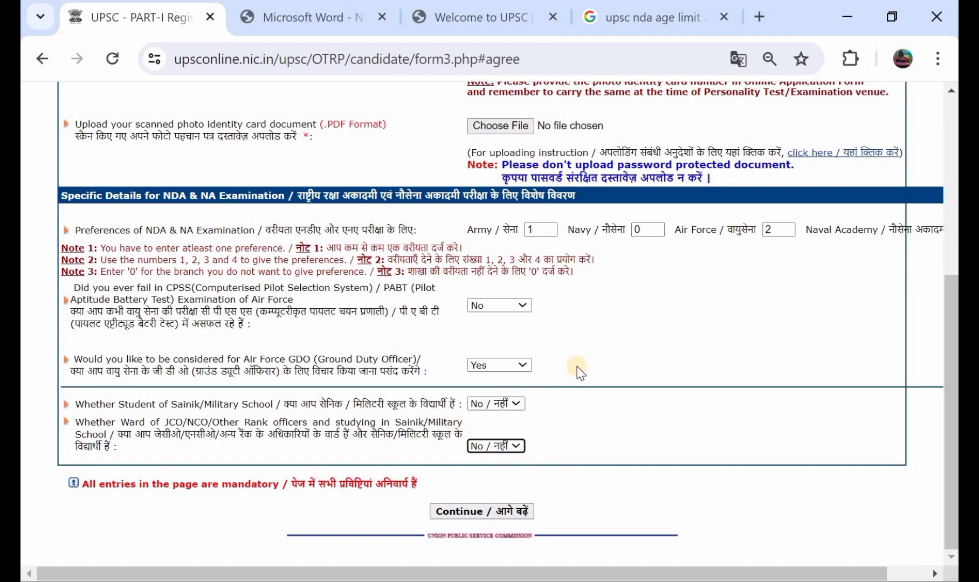
scroll(579, 372, "up", 1)
scroll(577, 367, "down", 1)
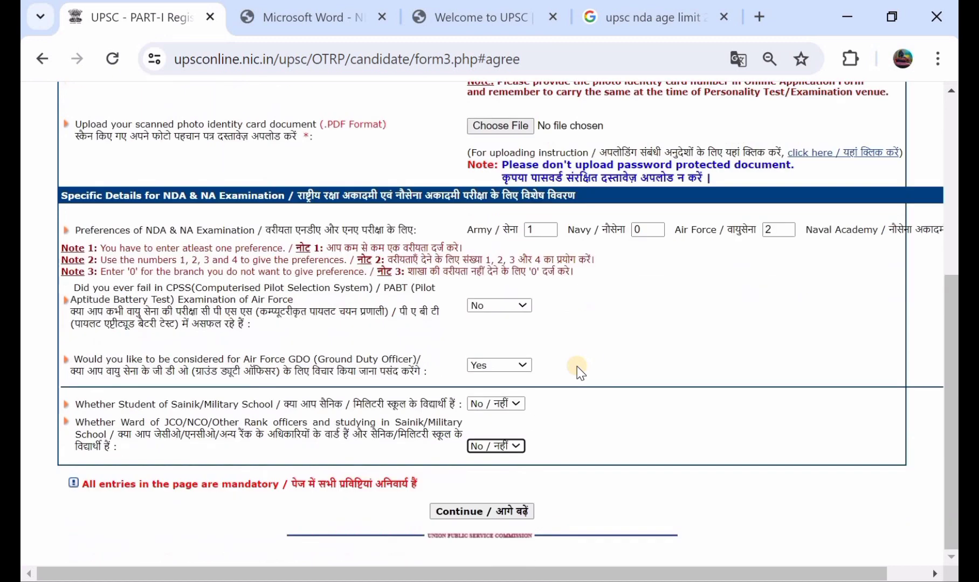
left_click(491, 510)
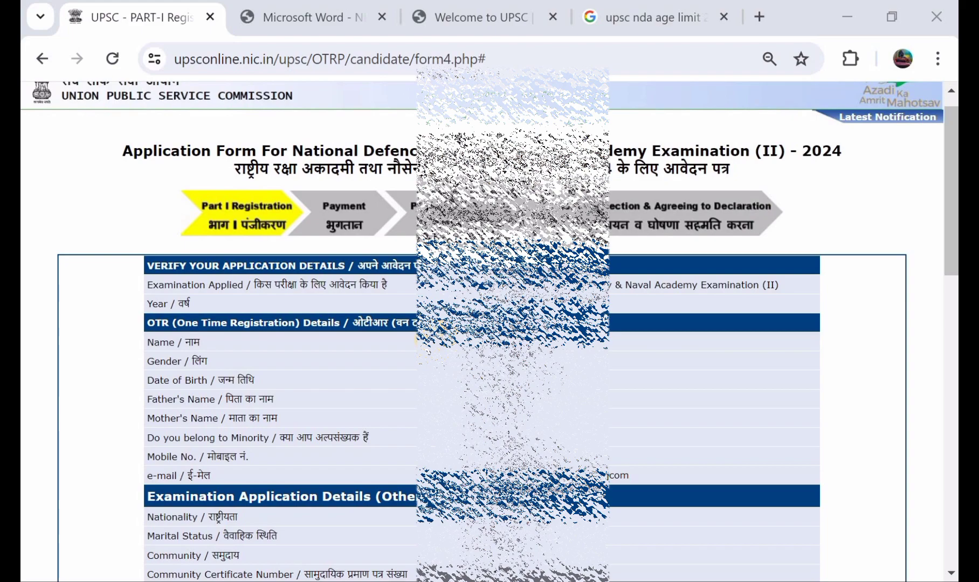
Enter the captcha code and choose 'I Agree' to submit the Part-I registration.
scroll(513, 324, "down", 3)
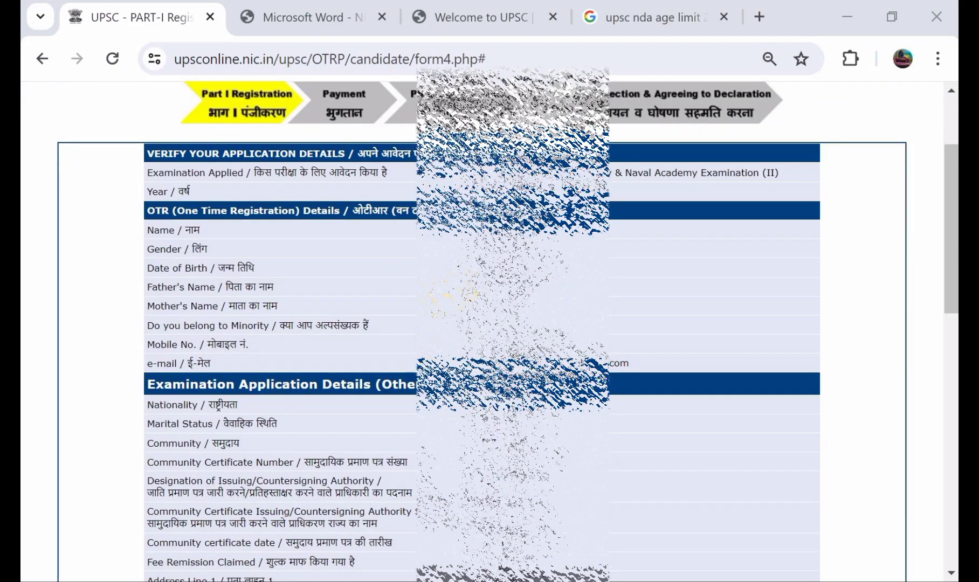
scroll(483, 324, "down", 5)
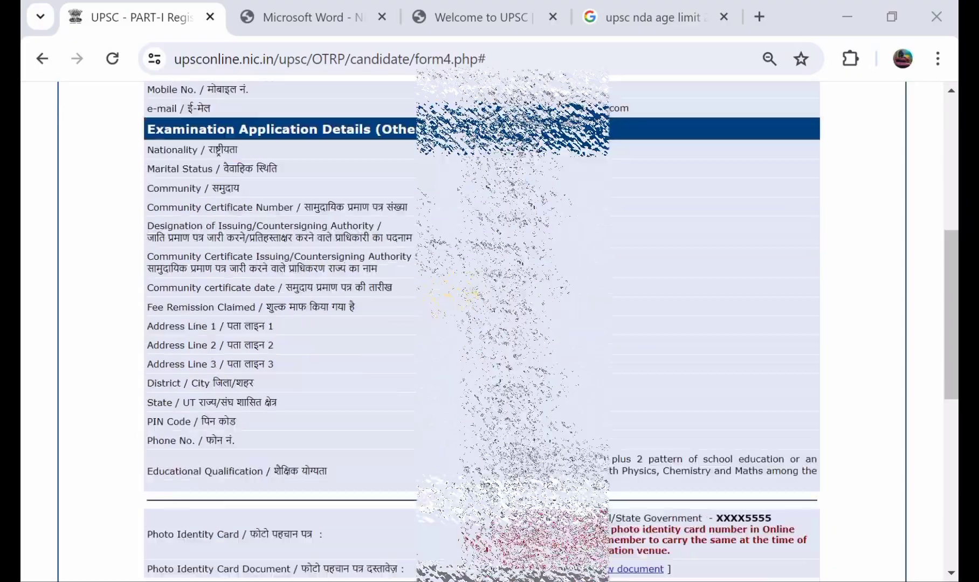
scroll(483, 324, "down", 1)
scroll(482, 323, "up", 2)
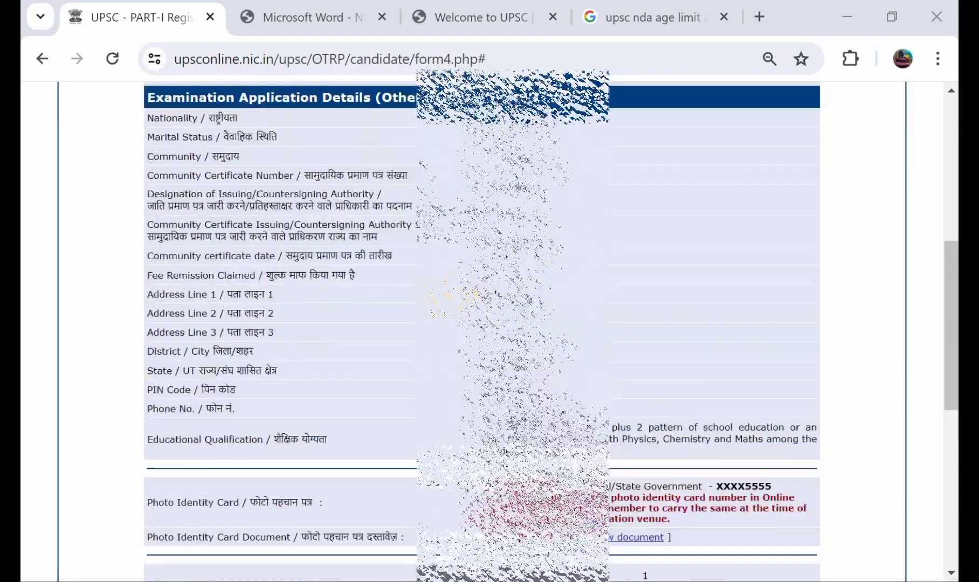
scroll(482, 324, "up", 4)
scroll(482, 323, "down", 6)
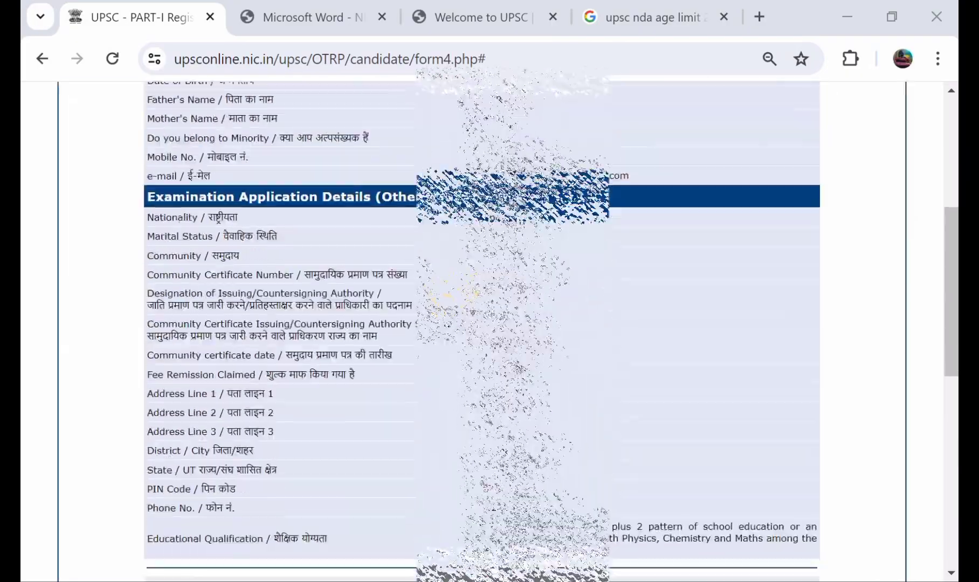
scroll(482, 324, "down", 7)
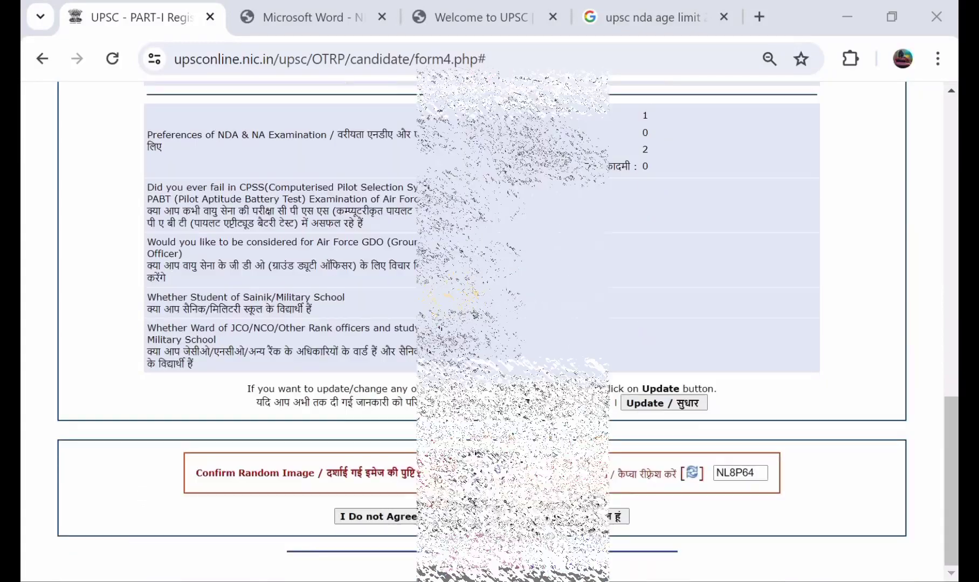
left_click(629, 409)
scroll(482, 324, "up", 5)
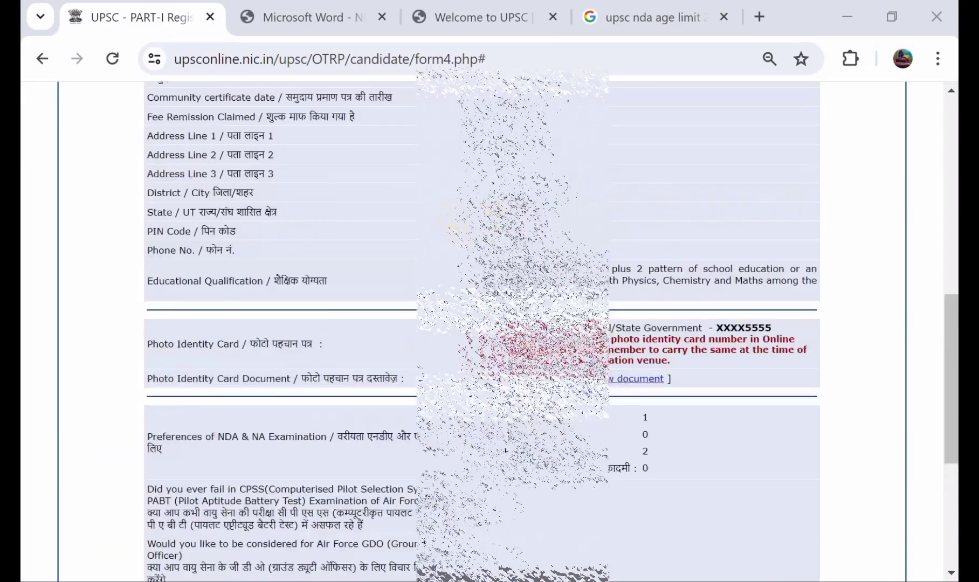
scroll(482, 323, "down", 5)
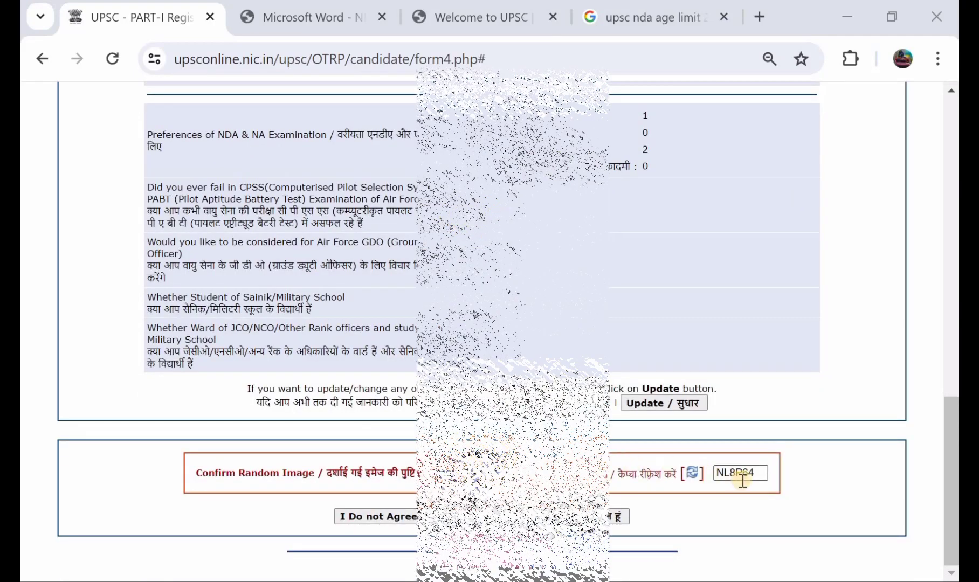
left_click(598, 514)
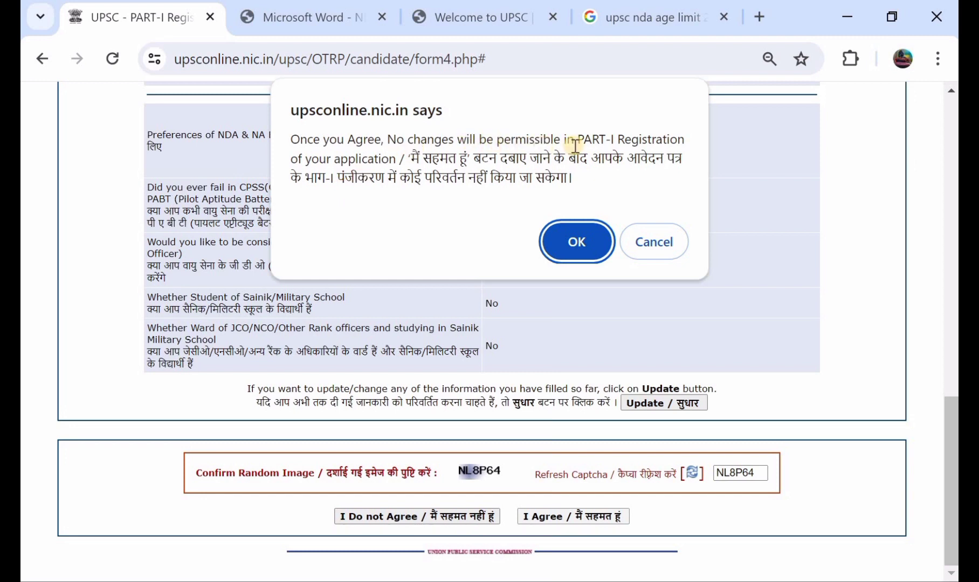
Confirm the Part-I lock with OK and review the registration-complete page.
left_click(575, 238)
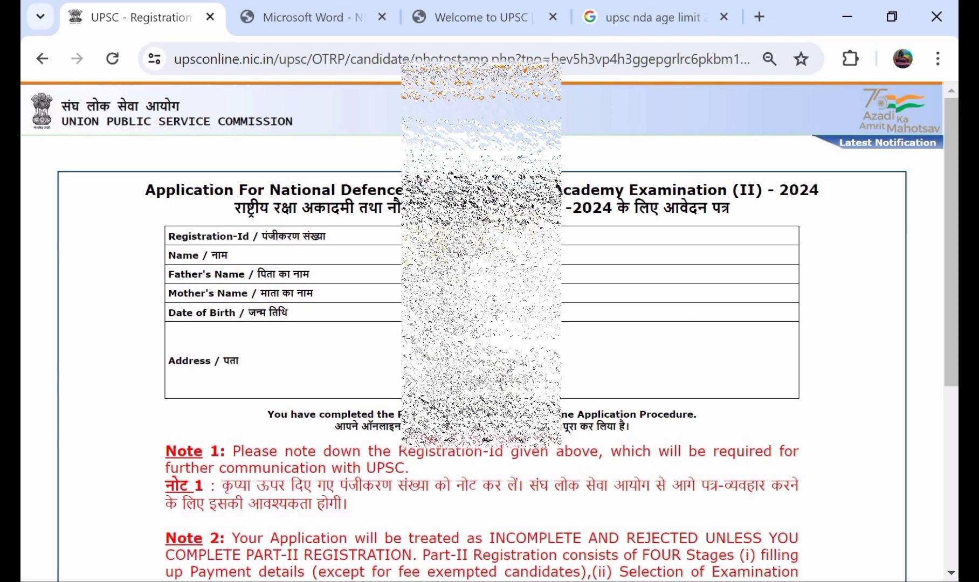
scroll(370, 285, "down", 1)
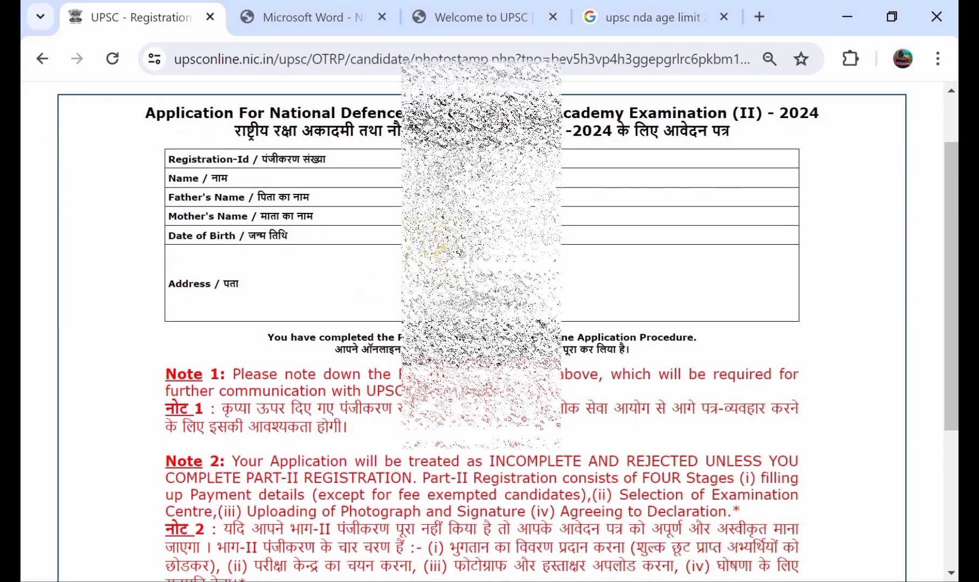
scroll(480, 270, "down", 2)
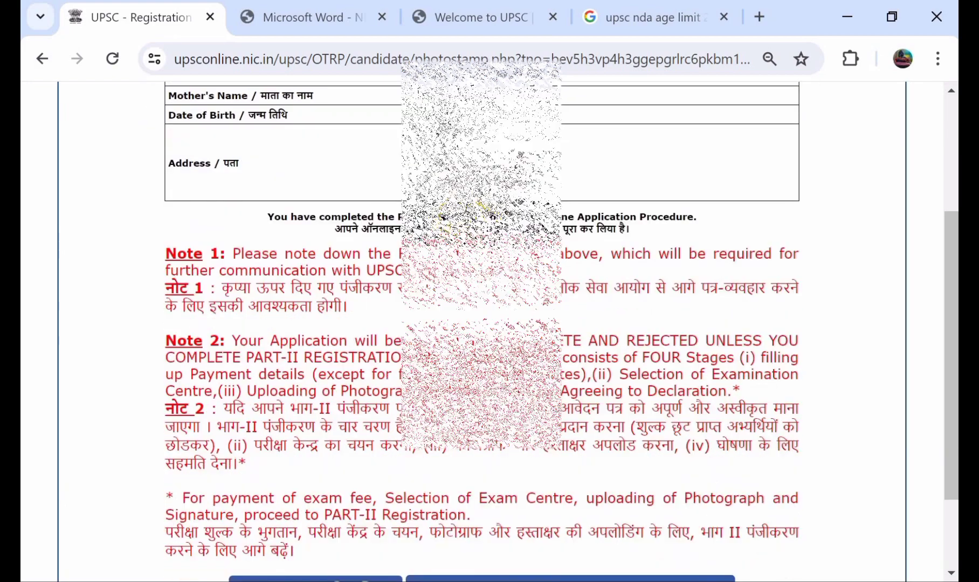
scroll(480, 226, "down", 2)
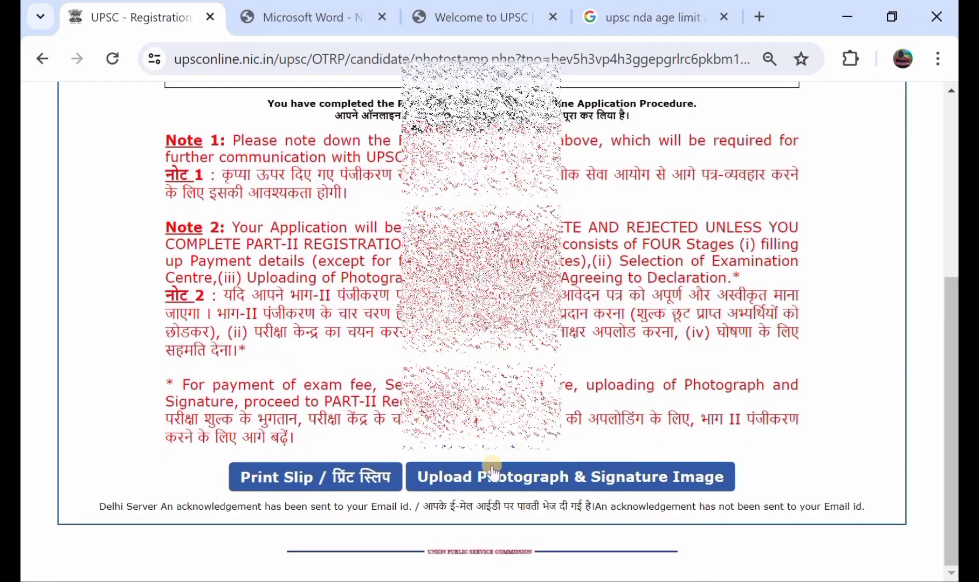
Print the Part-I registration slip.
left_click(288, 467)
scroll(400, 218, "up", 5)
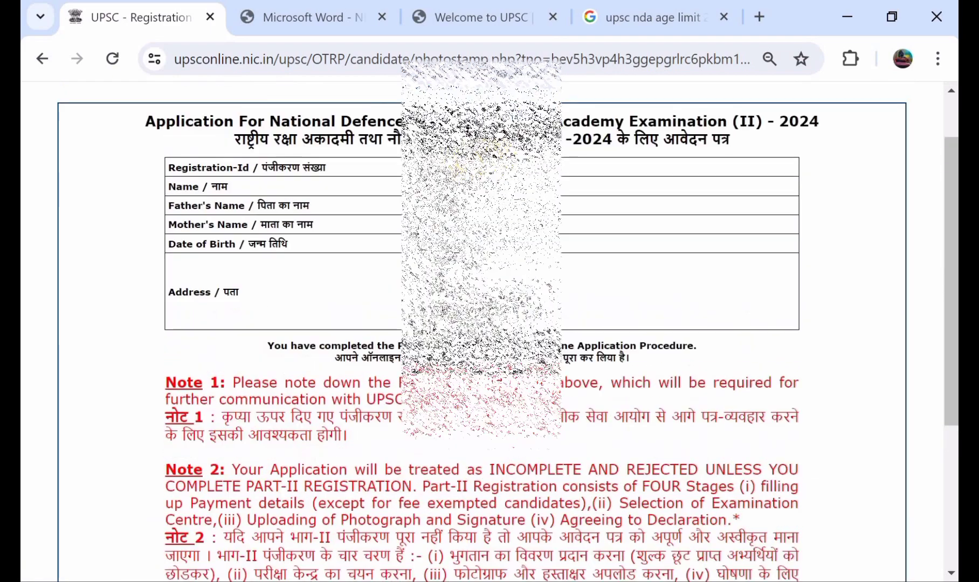
scroll(390, 244, "down", 5)
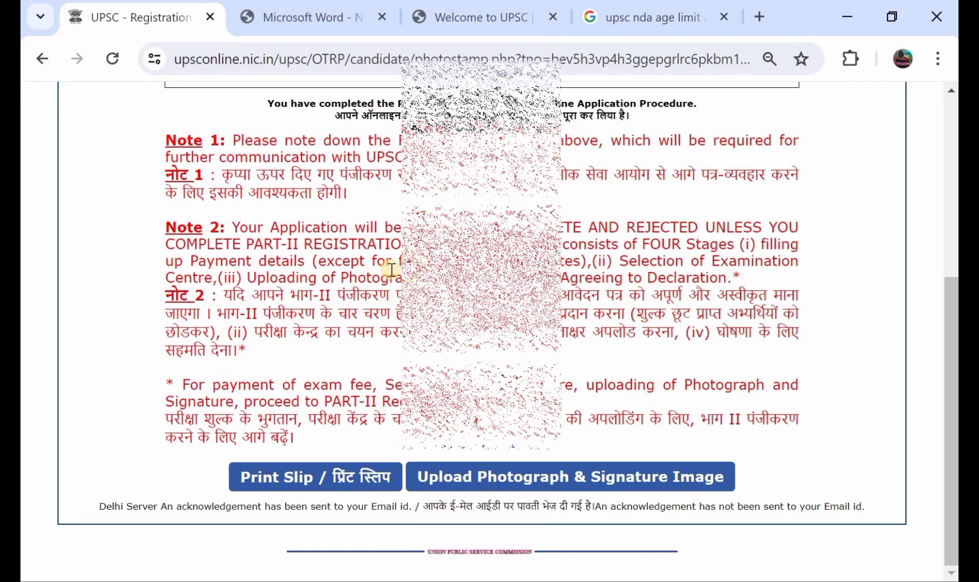
scroll(391, 269, "up", 3)
scroll(390, 270, "down", 3)
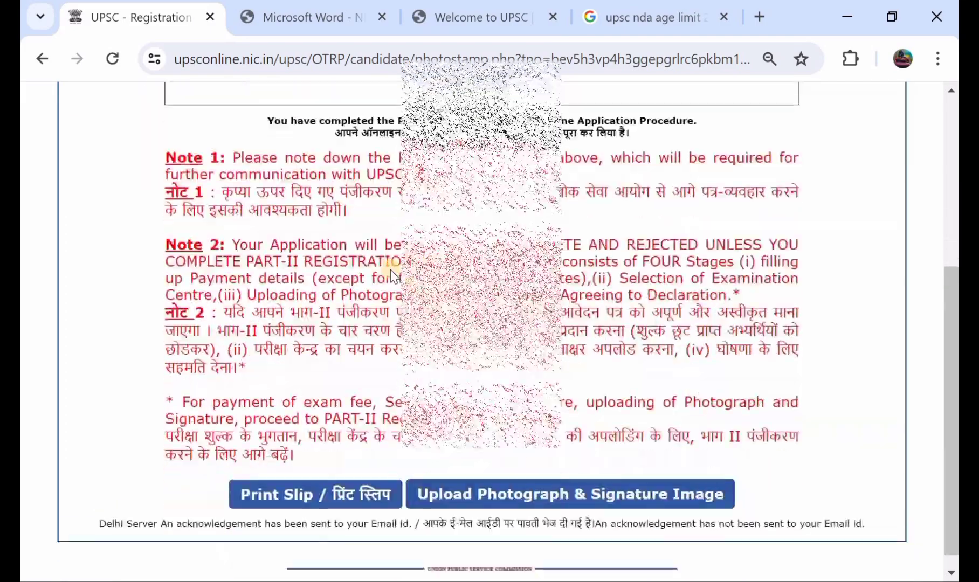
scroll(391, 269, "up", 4)
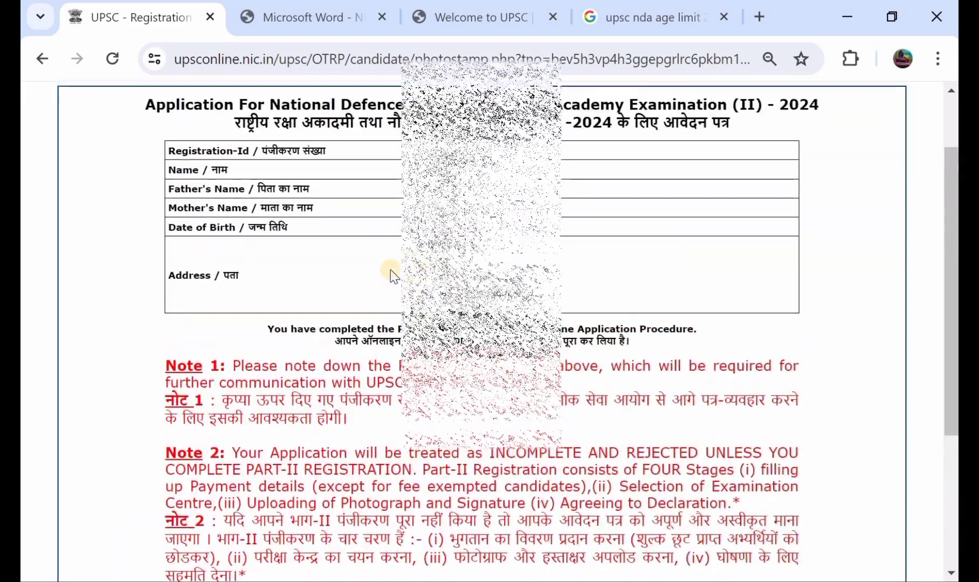
scroll(390, 269, "down", 4)
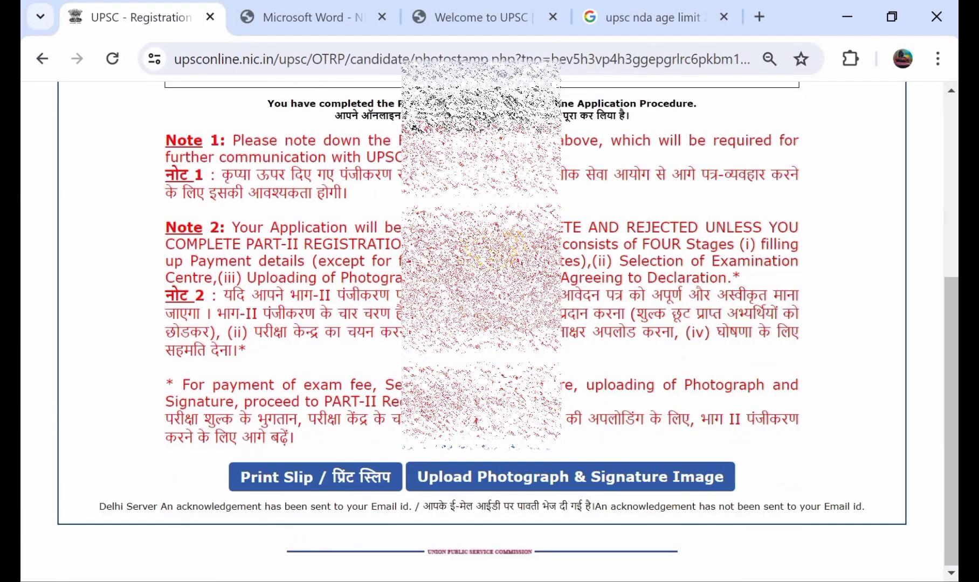
Go to the 'Upload Photograph & Signature Image' step and read through the image requirements.
left_click(521, 476)
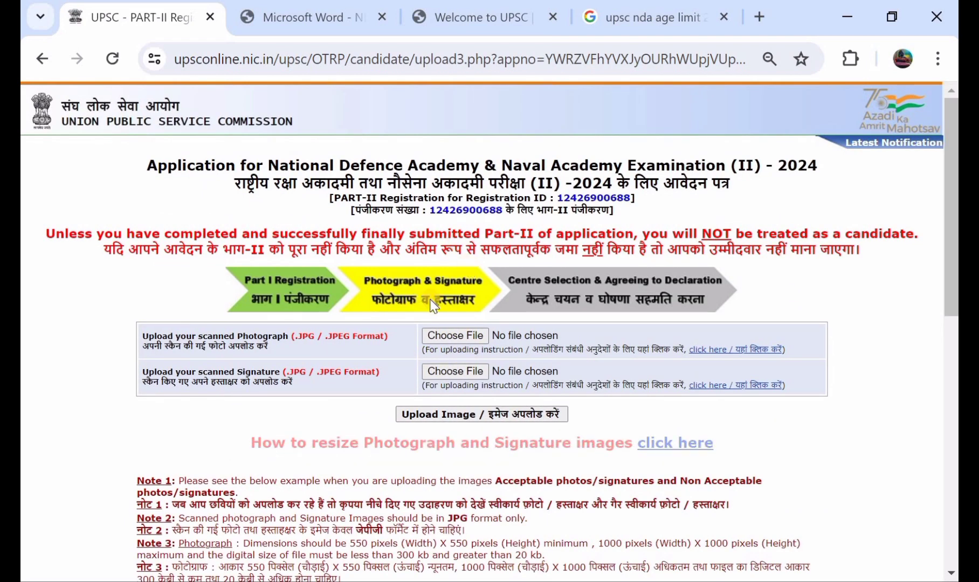
scroll(431, 305, "down", 1)
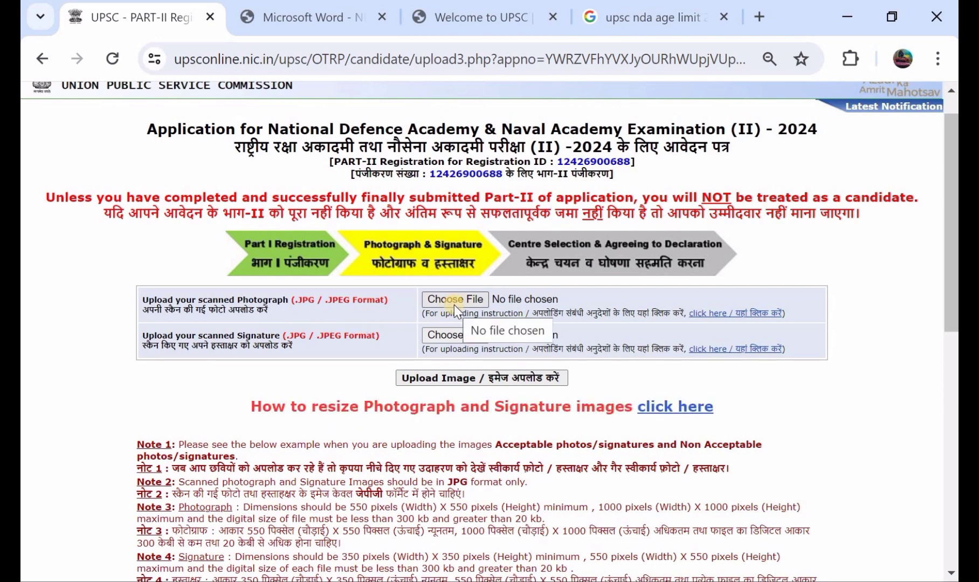
scroll(455, 310, "down", 3)
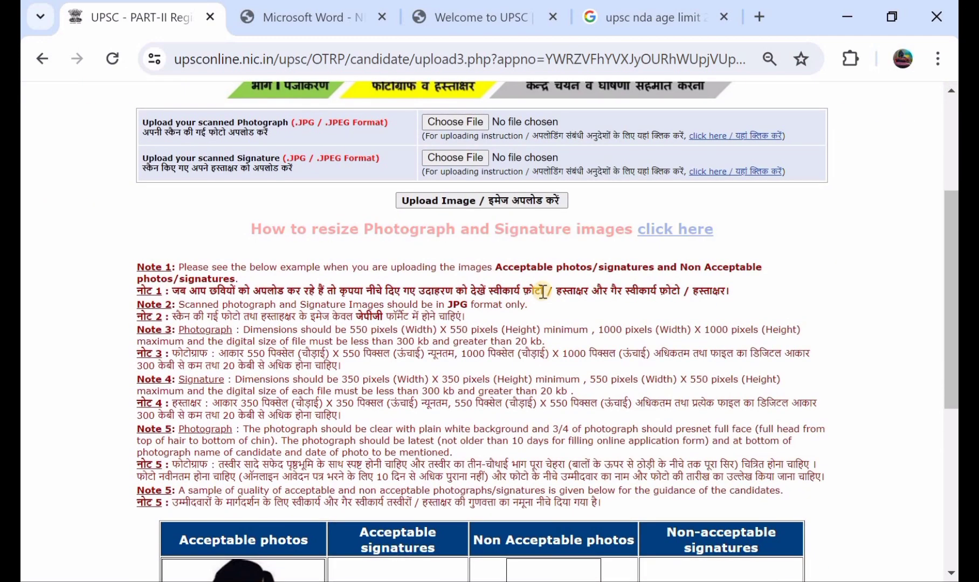
scroll(543, 292, "down", 6)
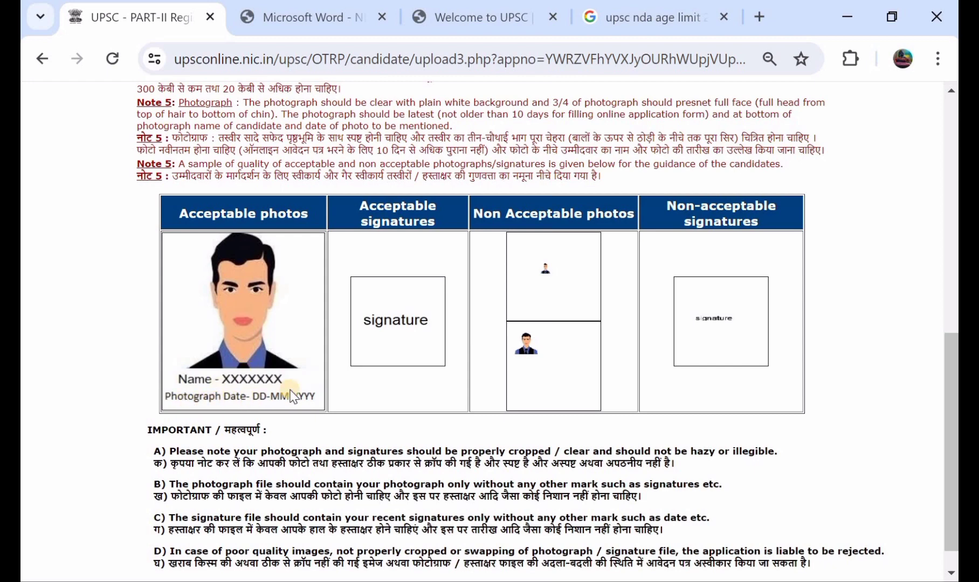
scroll(291, 397, "up", 5)
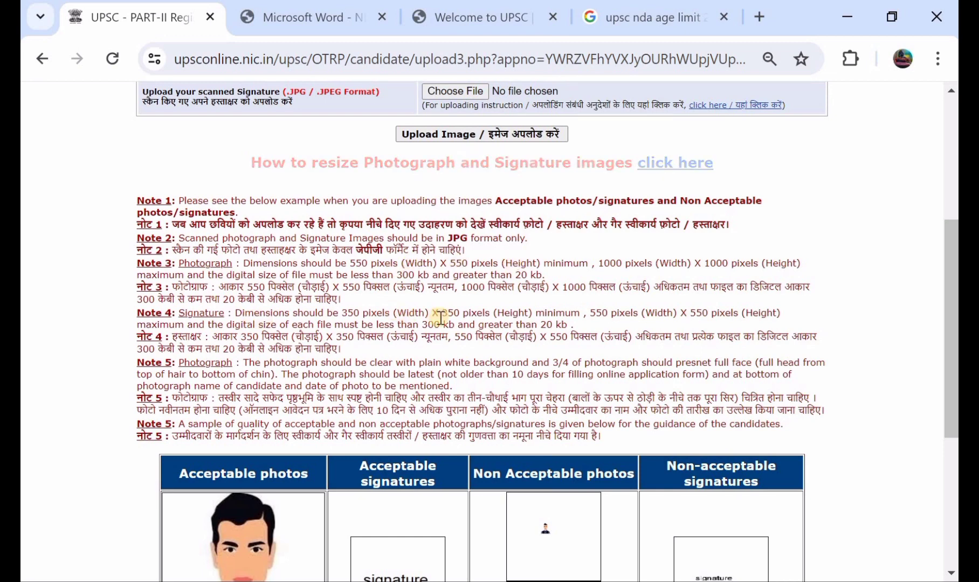
scroll(440, 318, "up", 2)
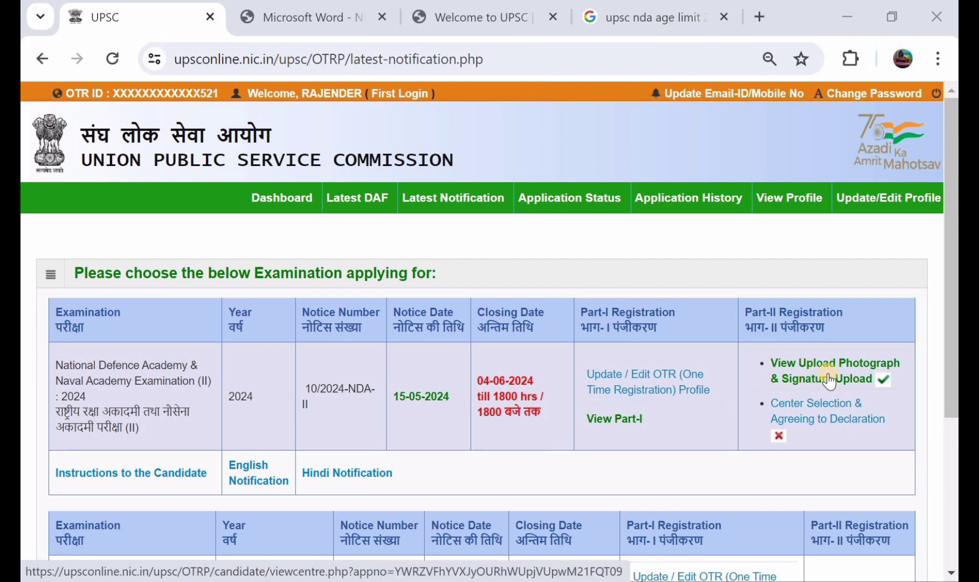
Open the centre selection step and pick Hyderabad as the examination centre.
scroll(829, 380, "down", 1)
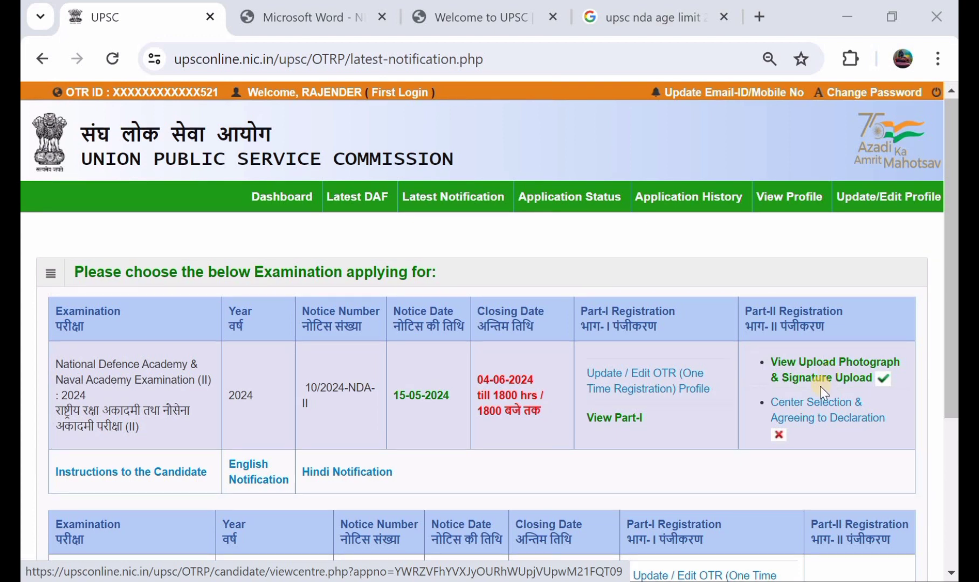
left_click(832, 418)
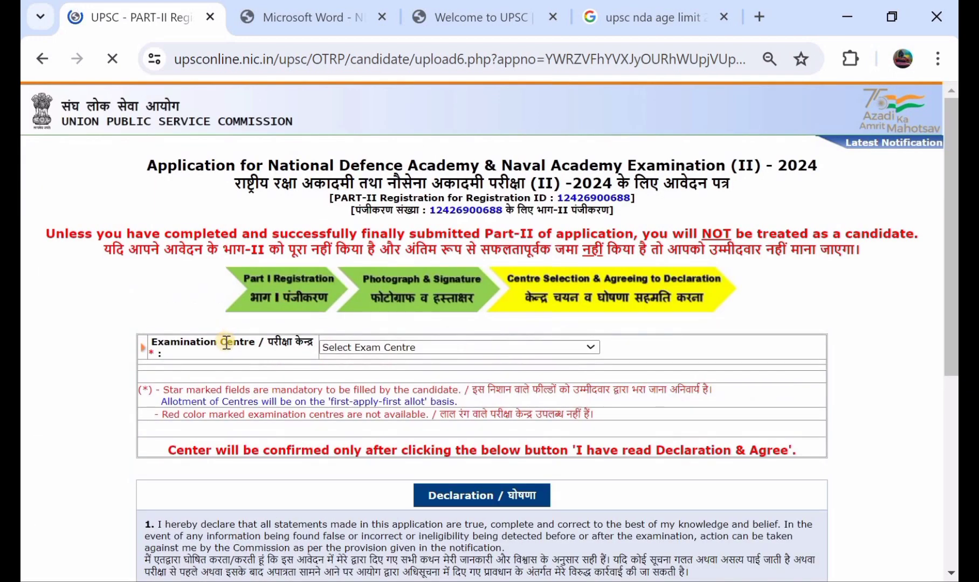
left_click(375, 348)
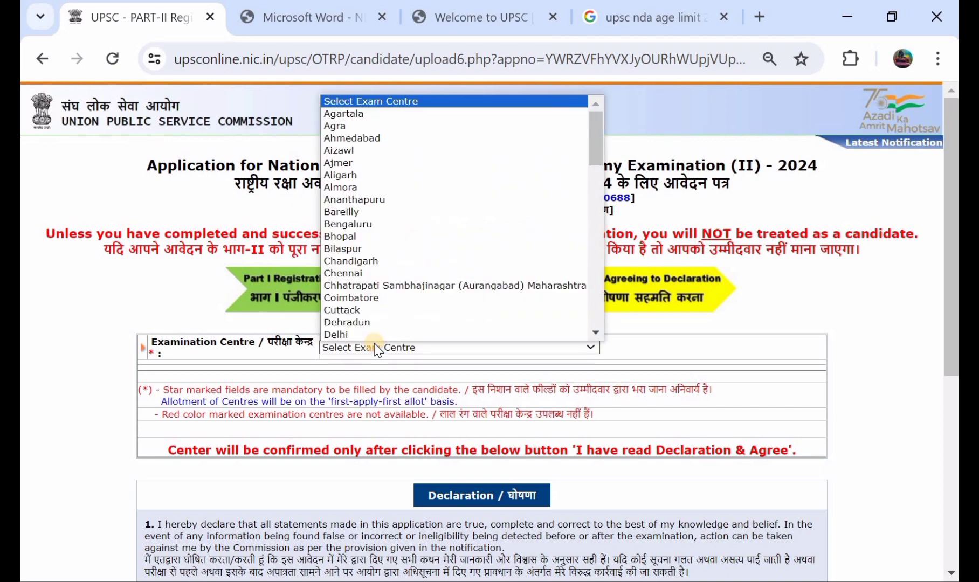
scroll(393, 266, "down", 3)
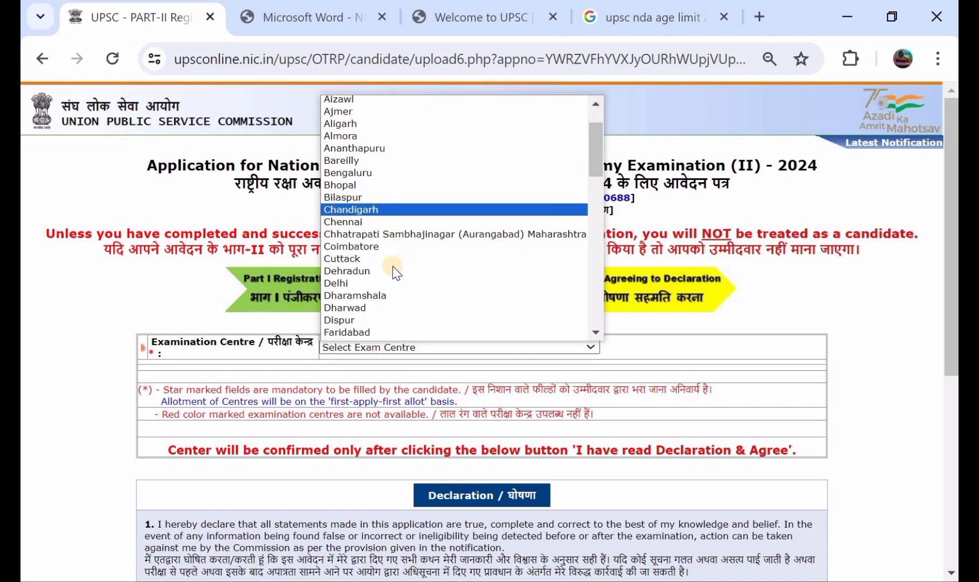
scroll(392, 266, "down", 3)
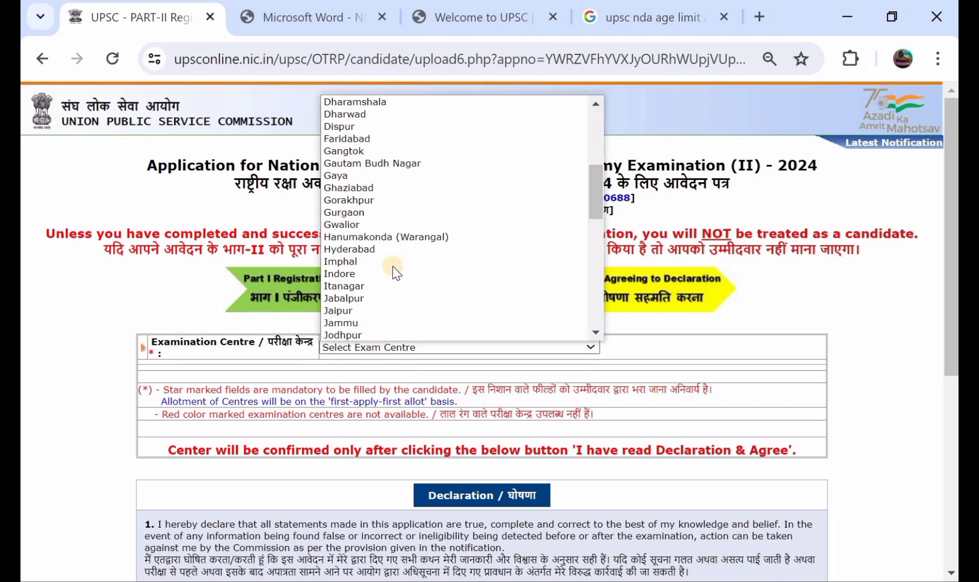
left_click(393, 249)
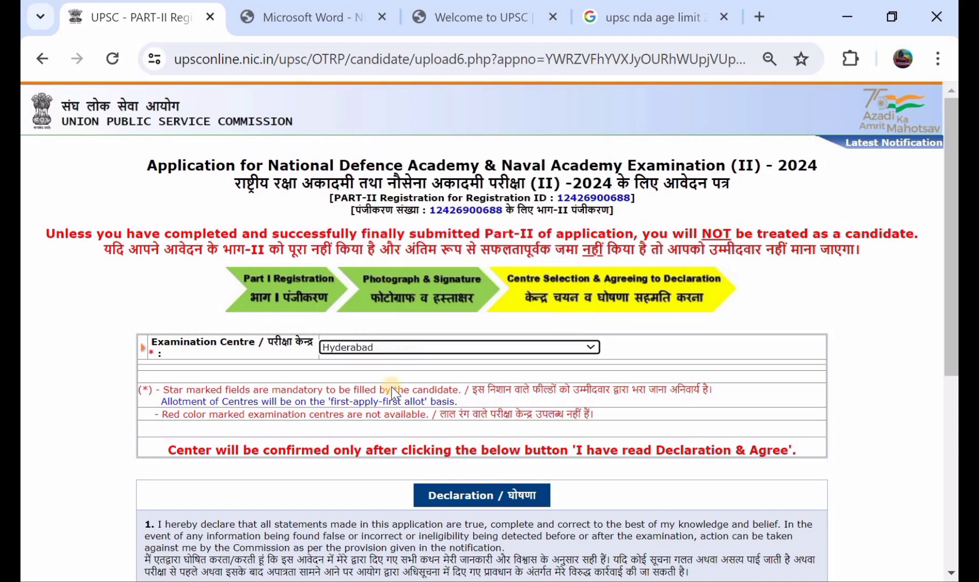
Accept the declaration with 'I have read Declaration & Agree' to submit the application.
scroll(407, 426, "down", 2)
scroll(407, 426, "down", 1)
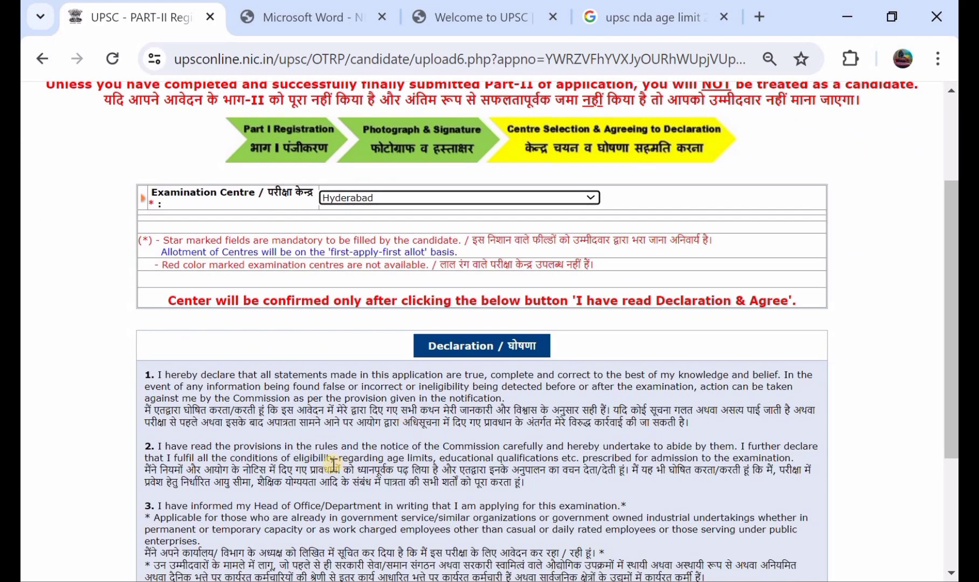
scroll(428, 430, "down", 4)
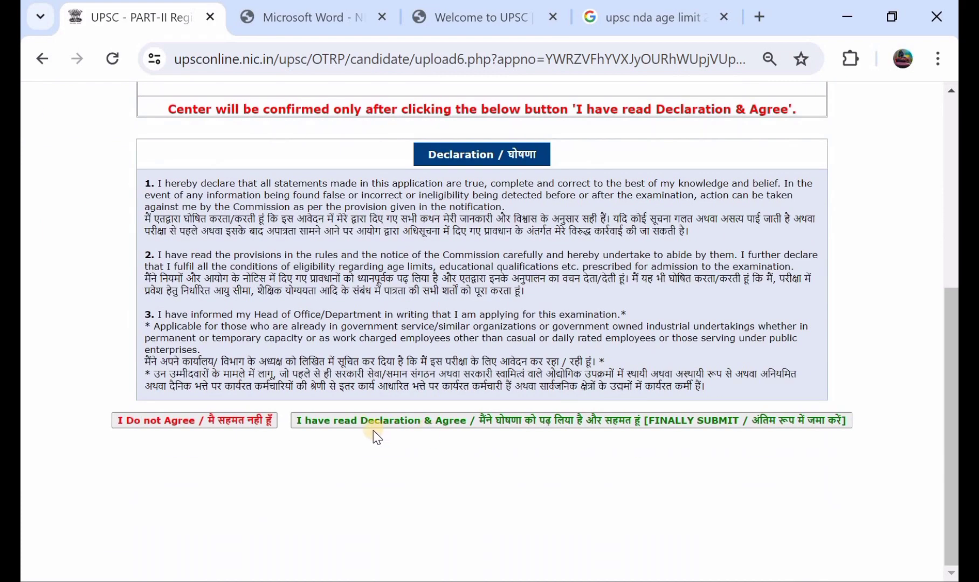
left_click(490, 423)
scroll(410, 323, "up", 3)
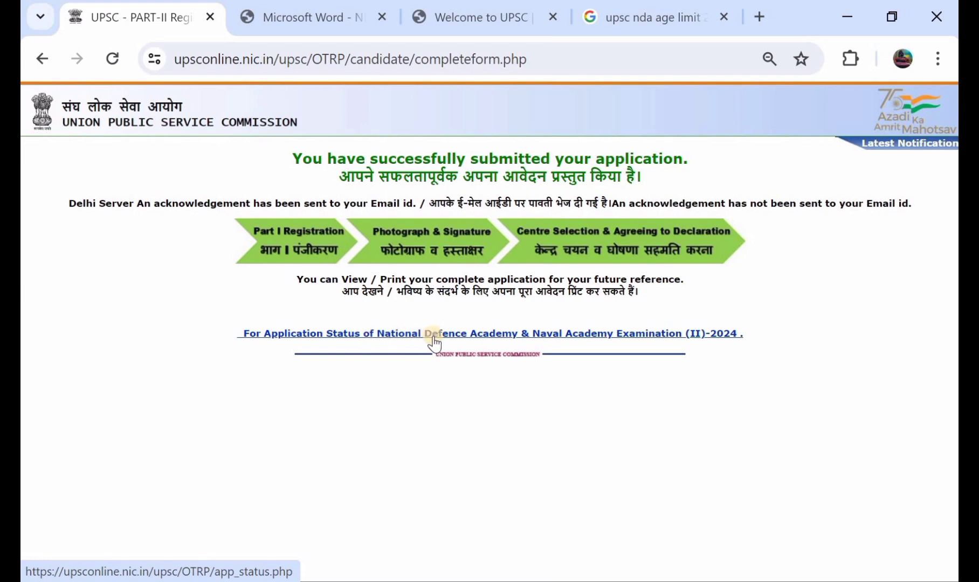
Open the NDA & NA (II) 2024 application status, then view the submitted application.
left_click(484, 333)
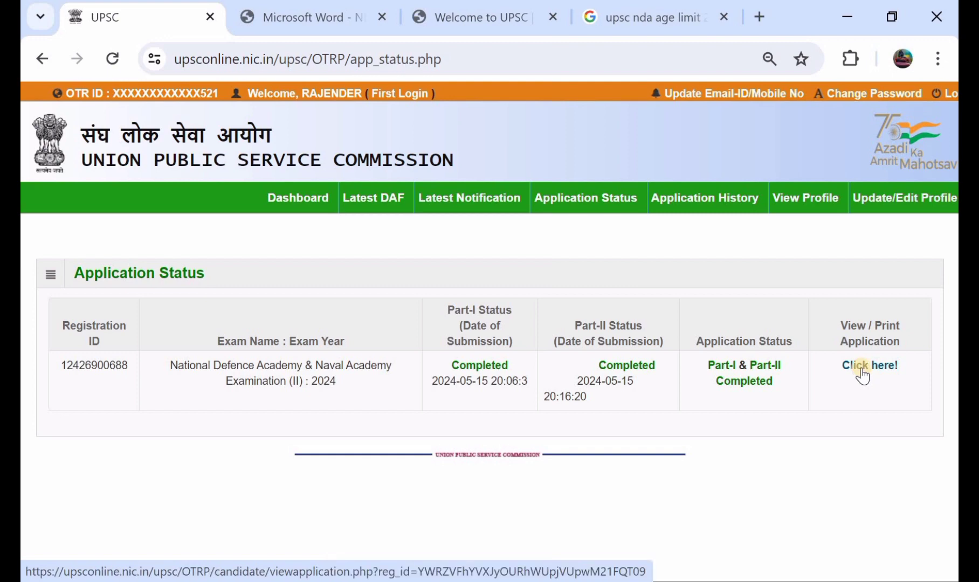
left_click(862, 370)
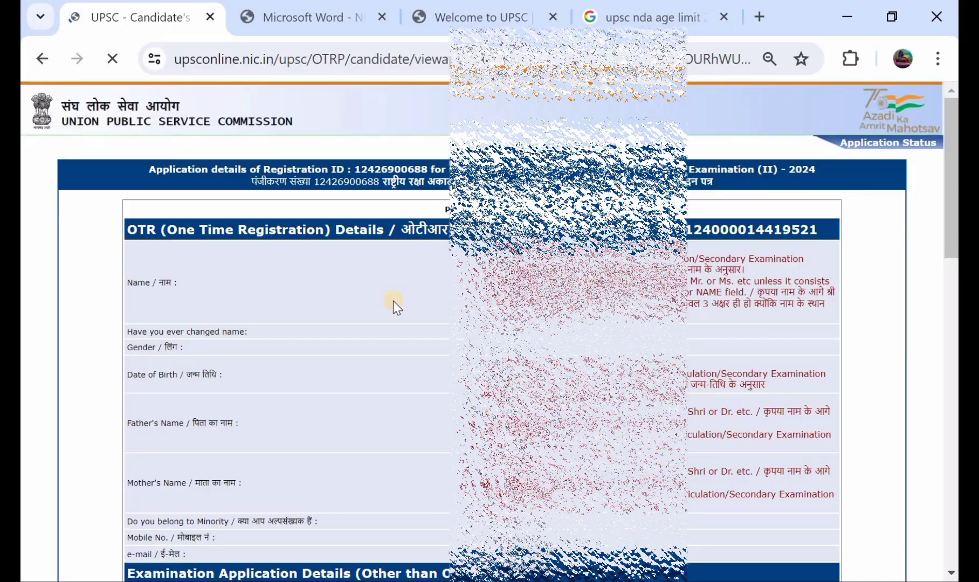
Scroll through the submitted application from the OTR details to the photograph and declaration.
scroll(393, 301, "down", 7)
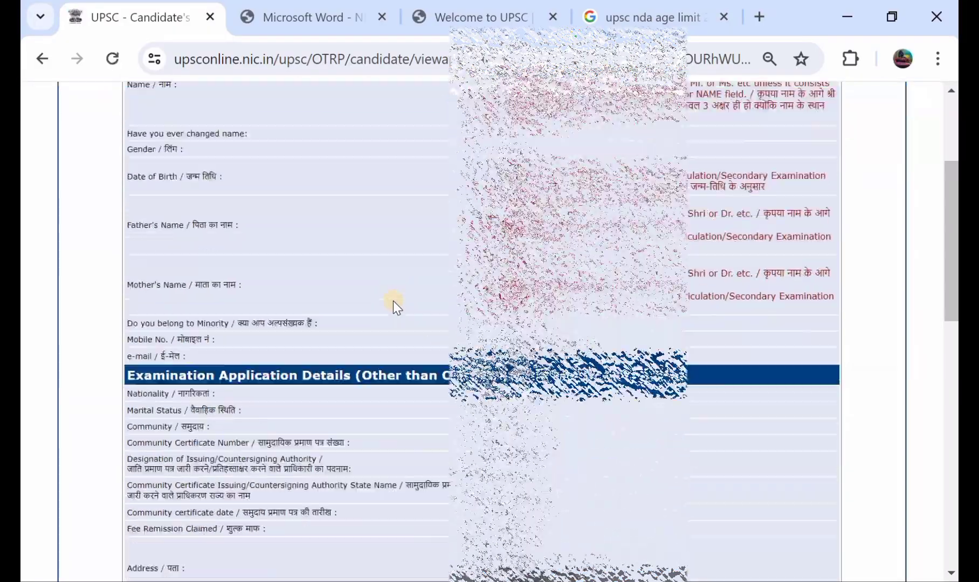
scroll(393, 301, "down", 9)
scroll(393, 301, "up", 16)
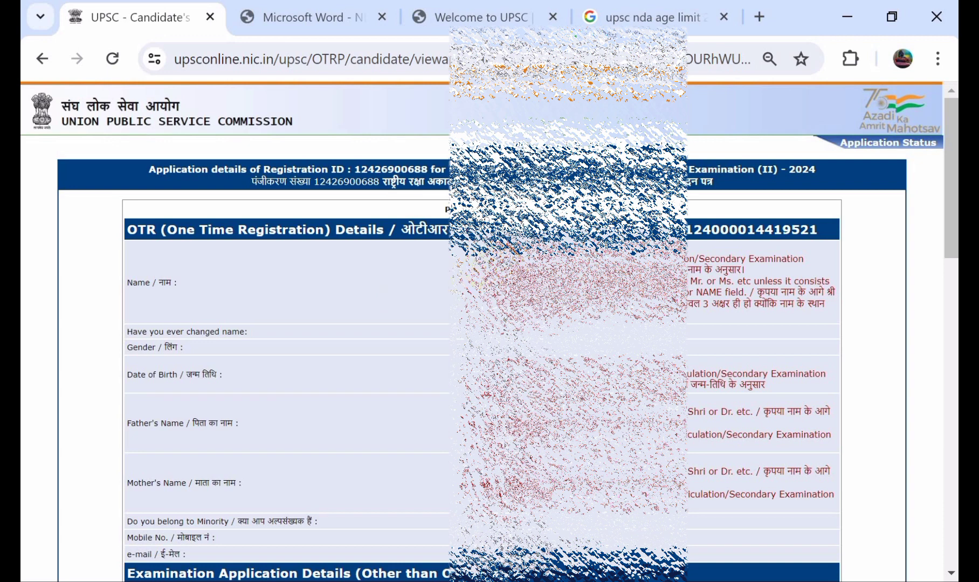
scroll(490, 324, "down", 10)
scroll(490, 323, "up", 10)
scroll(489, 323, "down", 10)
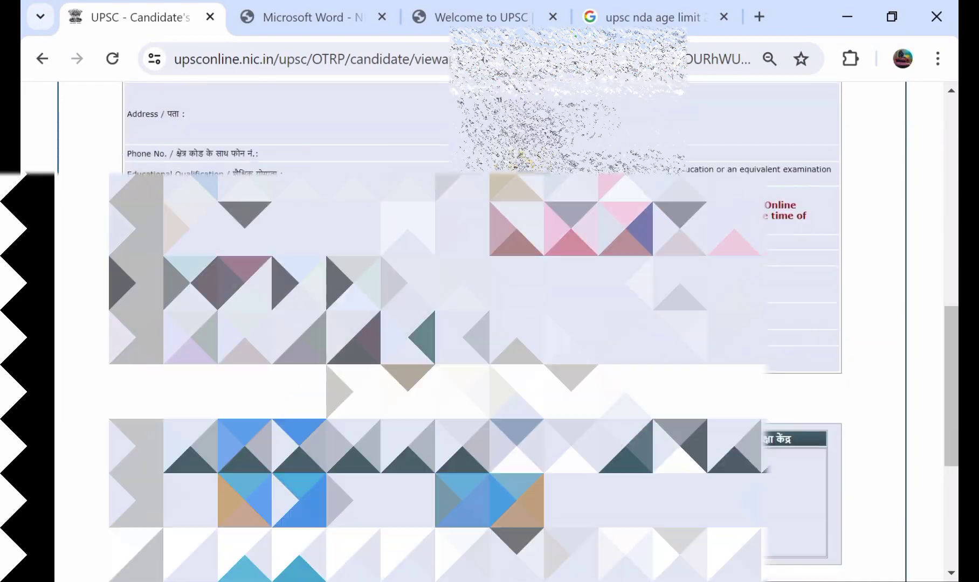
scroll(489, 323, "down", 4)
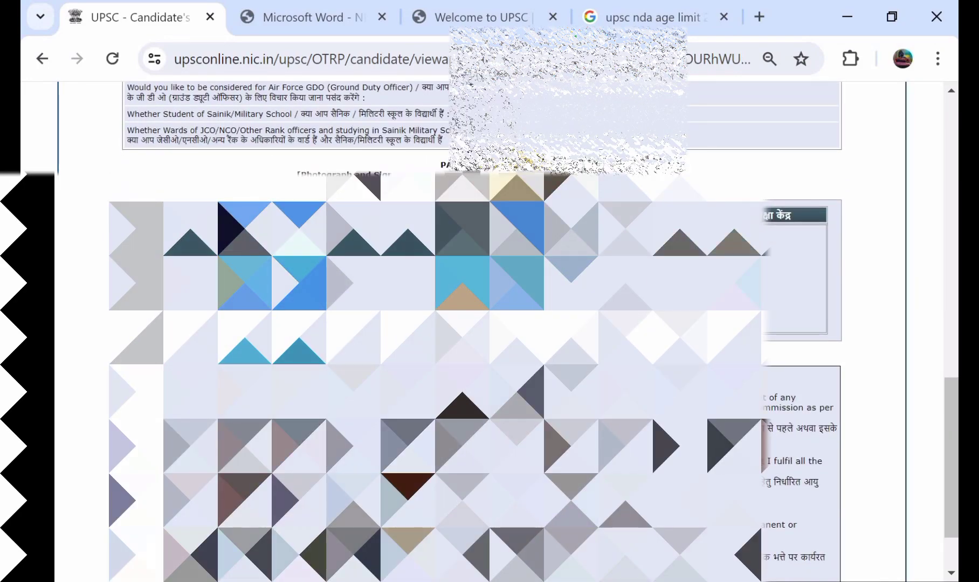